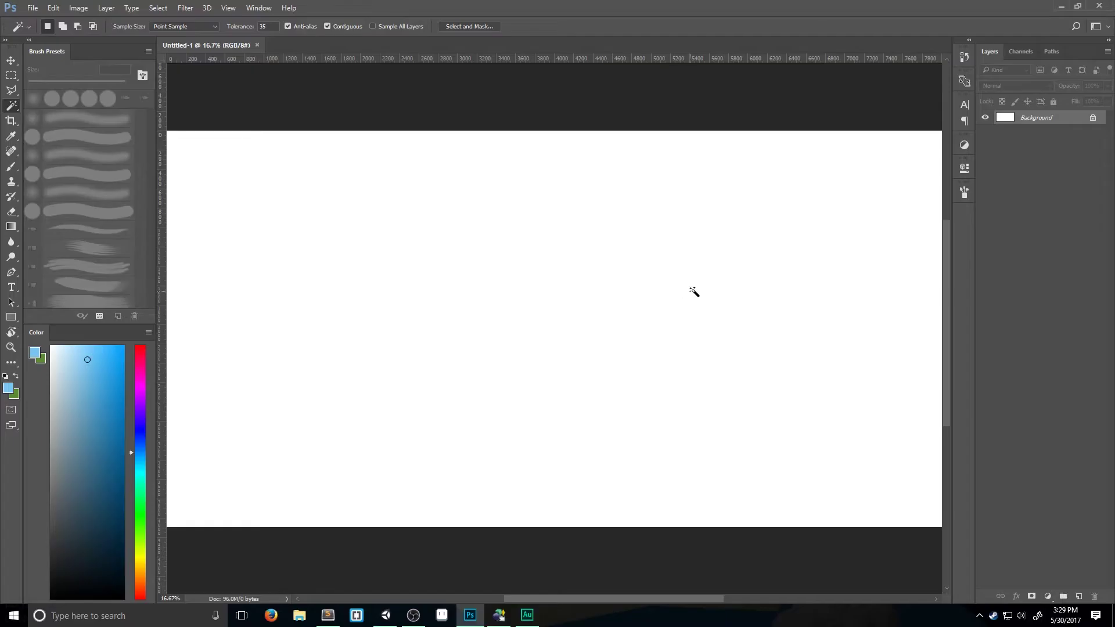
Step: Zoom out to the whole canvas and pull a horizontal horizon guide onto it
key("z")
left_click_drag(742, 277, 722, 279)
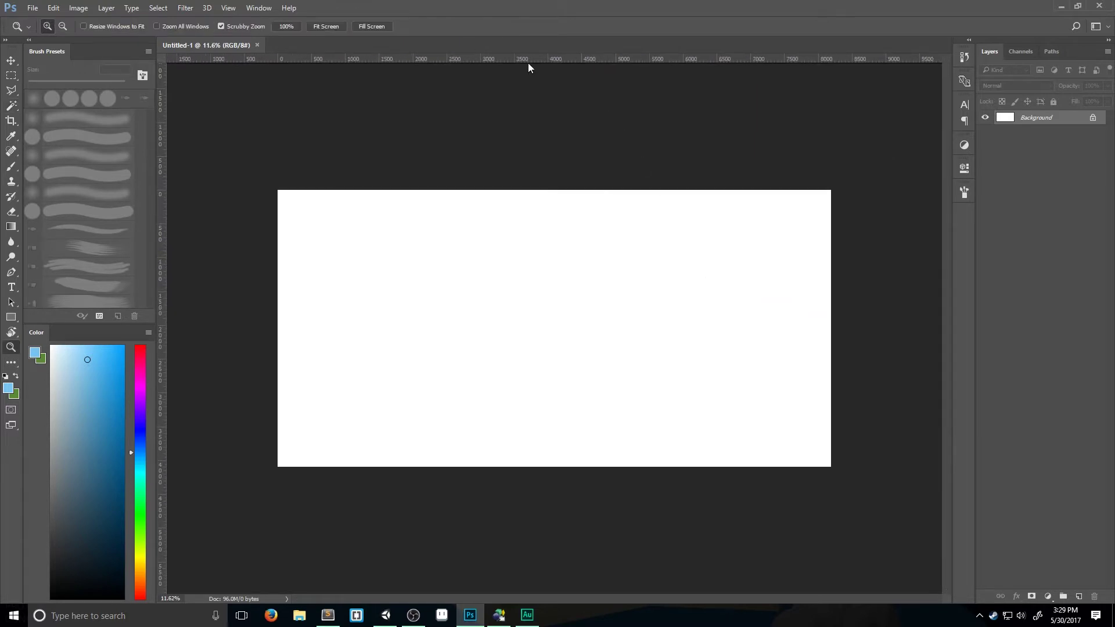
left_click_drag(500, 59, 550, 327)
key("v")
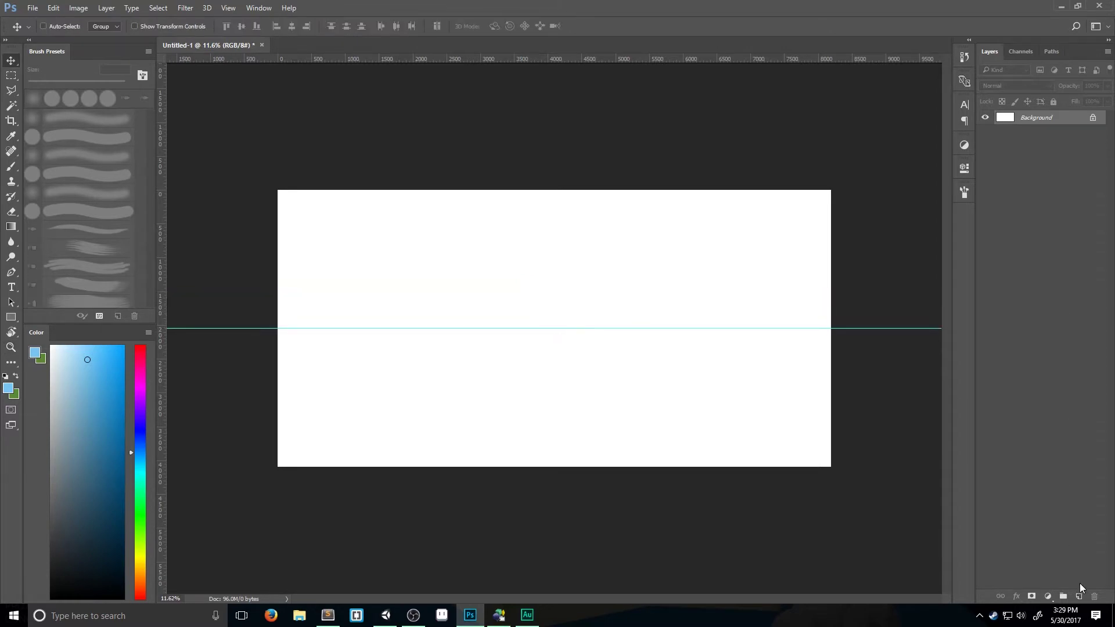
Step: Add two empty layers and delete the Background layer, leaving a transparent canvas
left_click(1080, 596)
left_click(1079, 596)
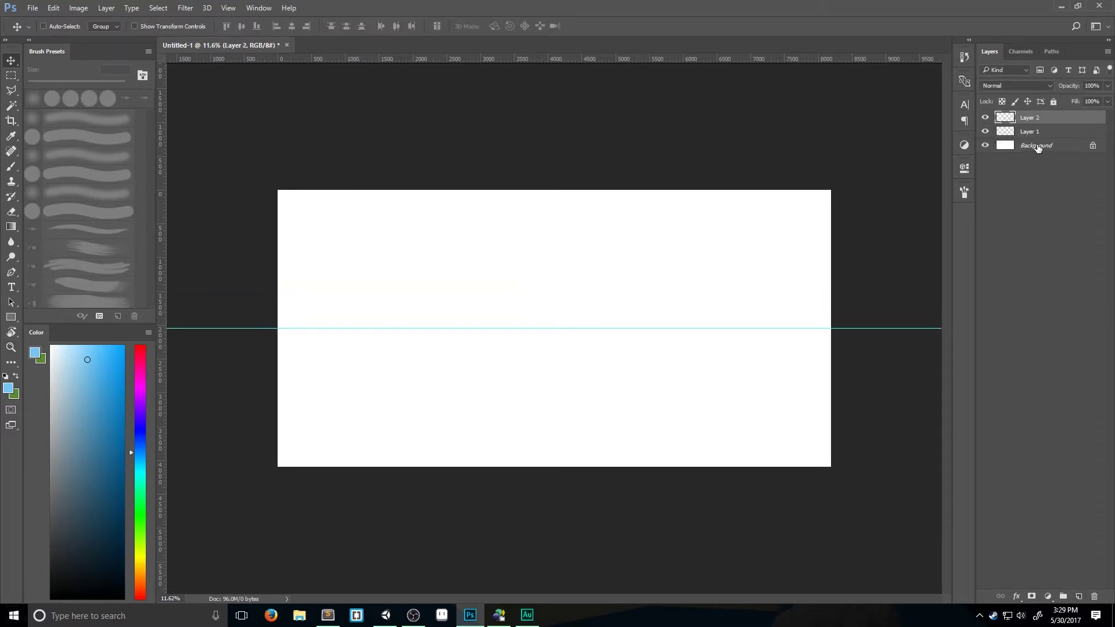
double_click(1077, 145)
key("Return")
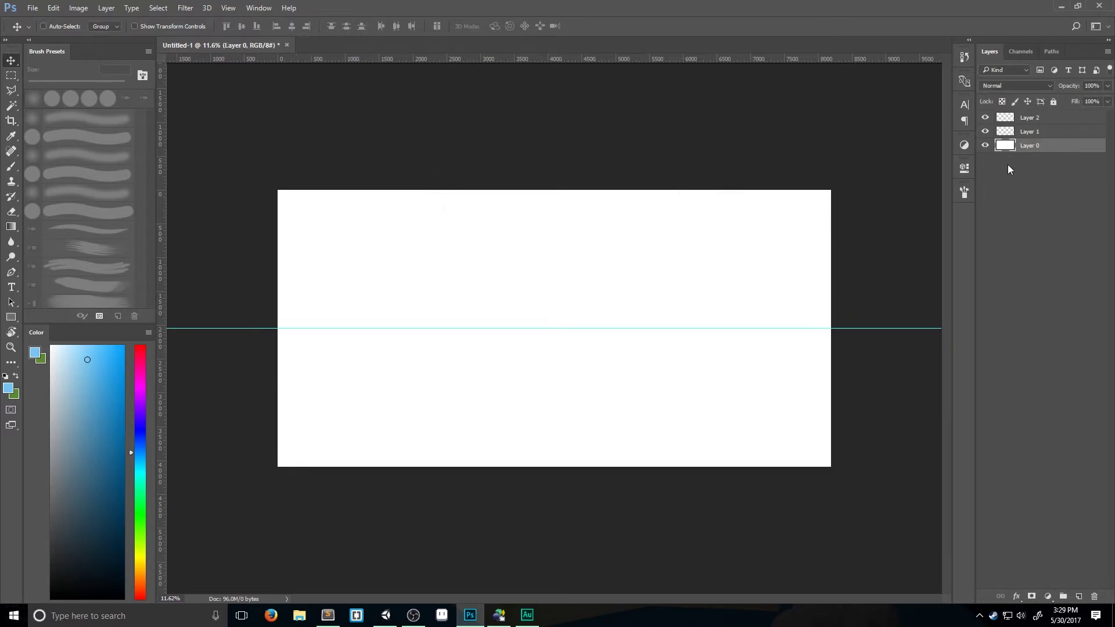
key("Delete")
Step: Rename Layer 1 to 'Ground' and Layer 2 to 'Sky'
double_click(1034, 132)
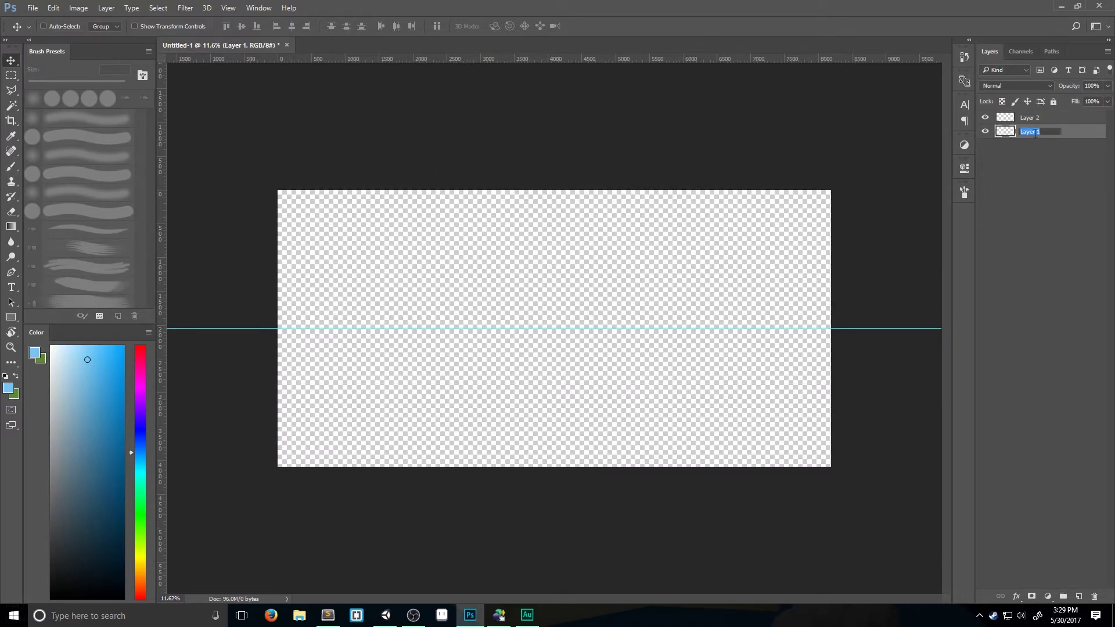
type("Ground")
key("Return")
double_click(1031, 117)
type("Sky")
key("Return")
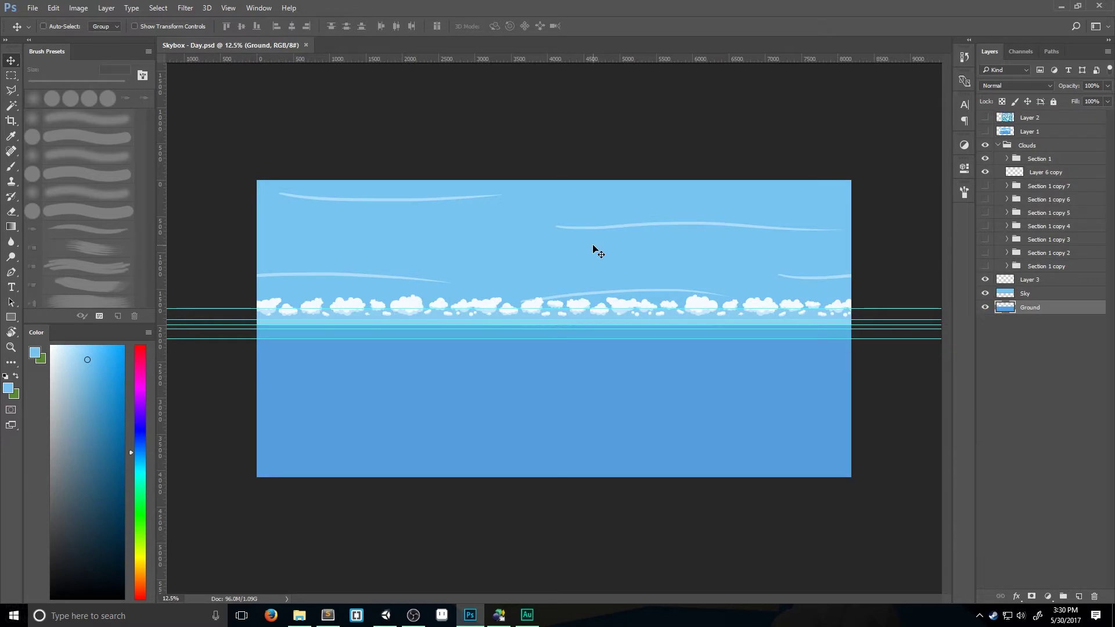
Step: Save the panorama to the Desktop as 'Cloudy Day' in Photoshop format, accepting the format options
left_click(32, 7)
left_click(58, 129)
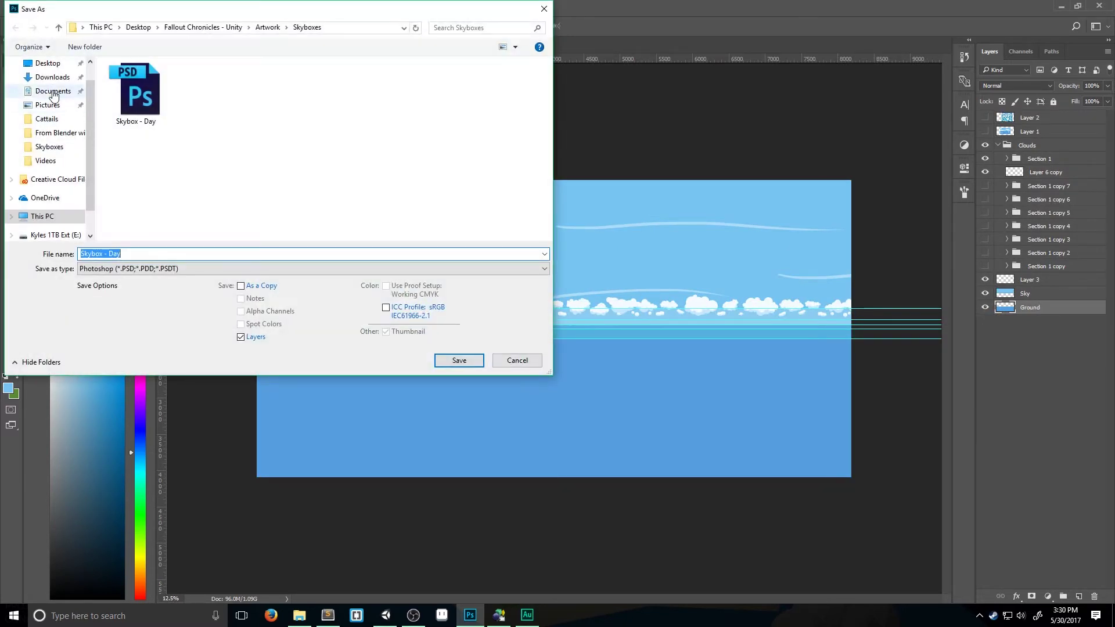
left_click(47, 63)
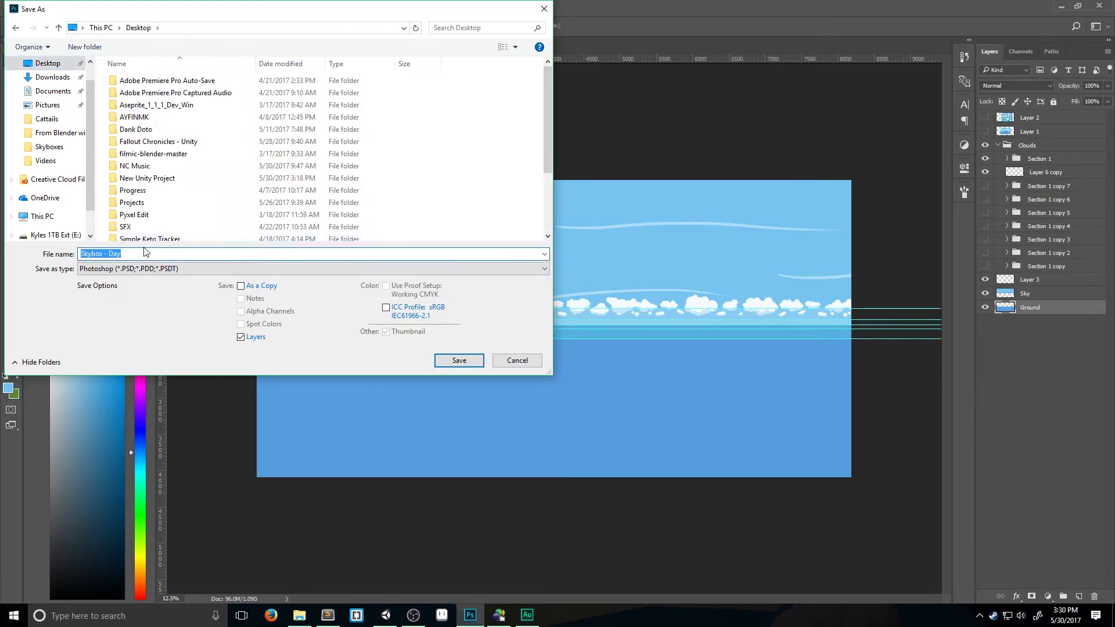
type("Cloudy Day")
key("Return")
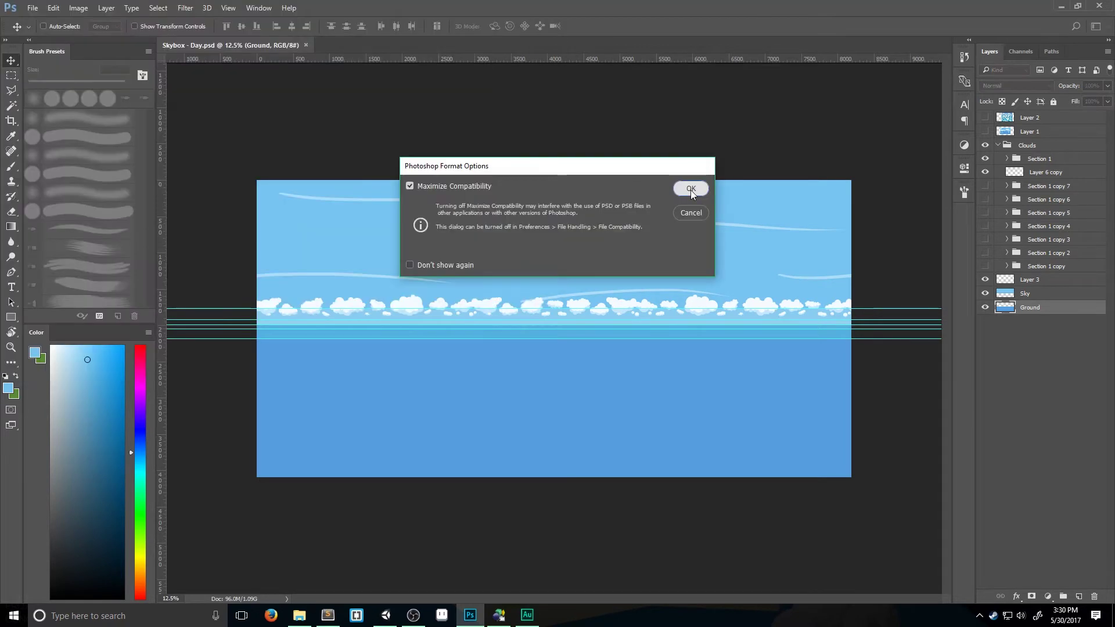
left_click(689, 187)
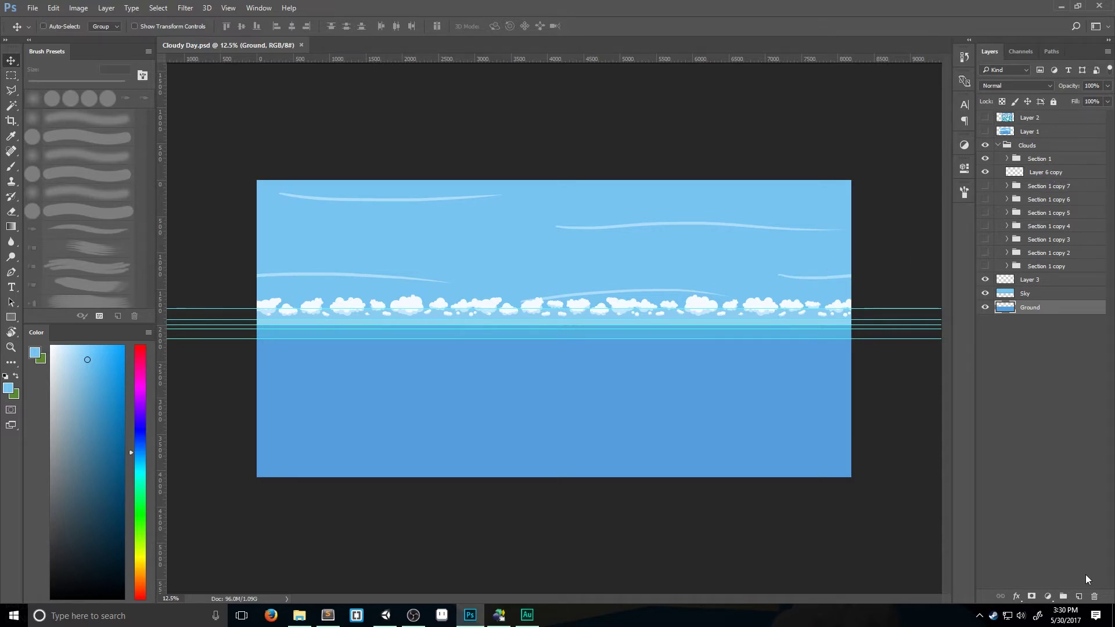
left_click(1079, 596)
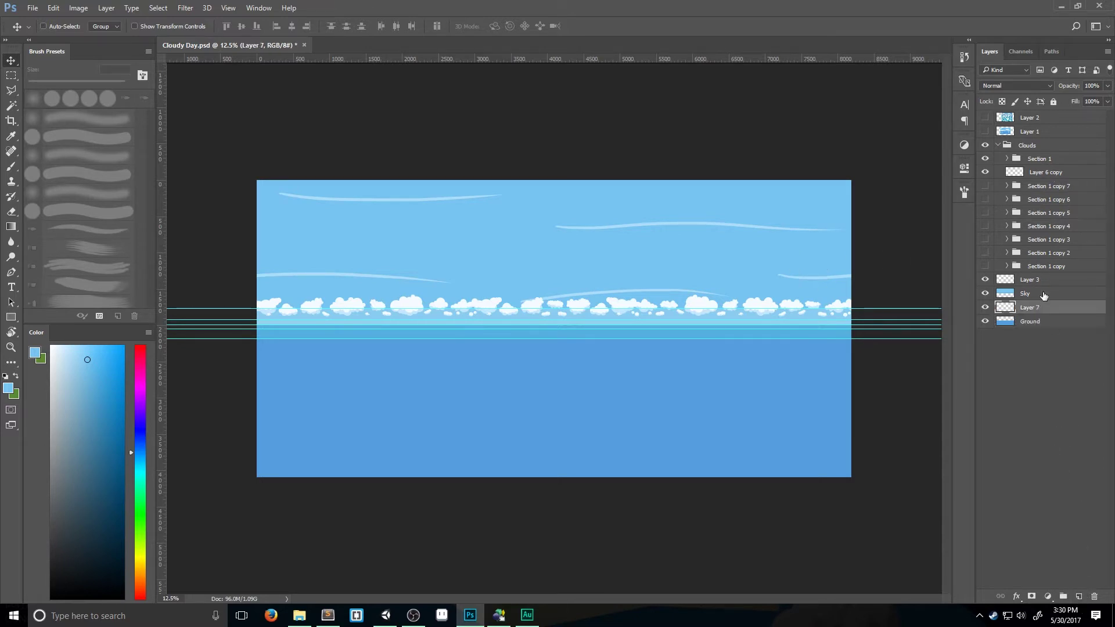
key("b")
mouse_move(704, 375)
left_mouse_down()
mouse_move(775, 415)
mouse_move(731, 411)
mouse_move(755, 383)
left_mouse_up()
key("v")
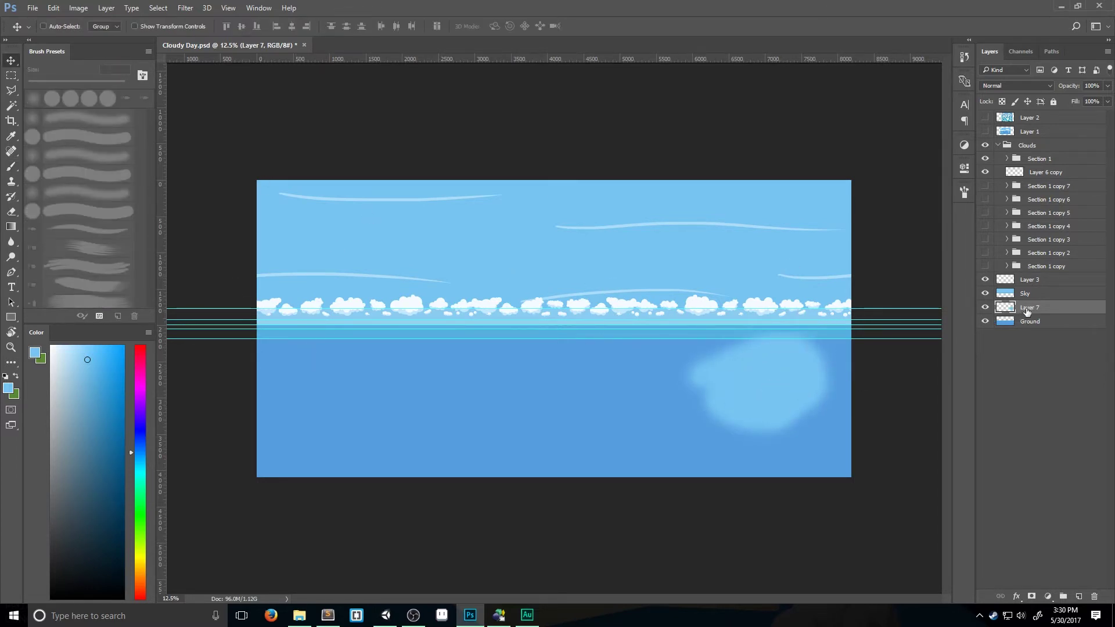
left_click(185, 8)
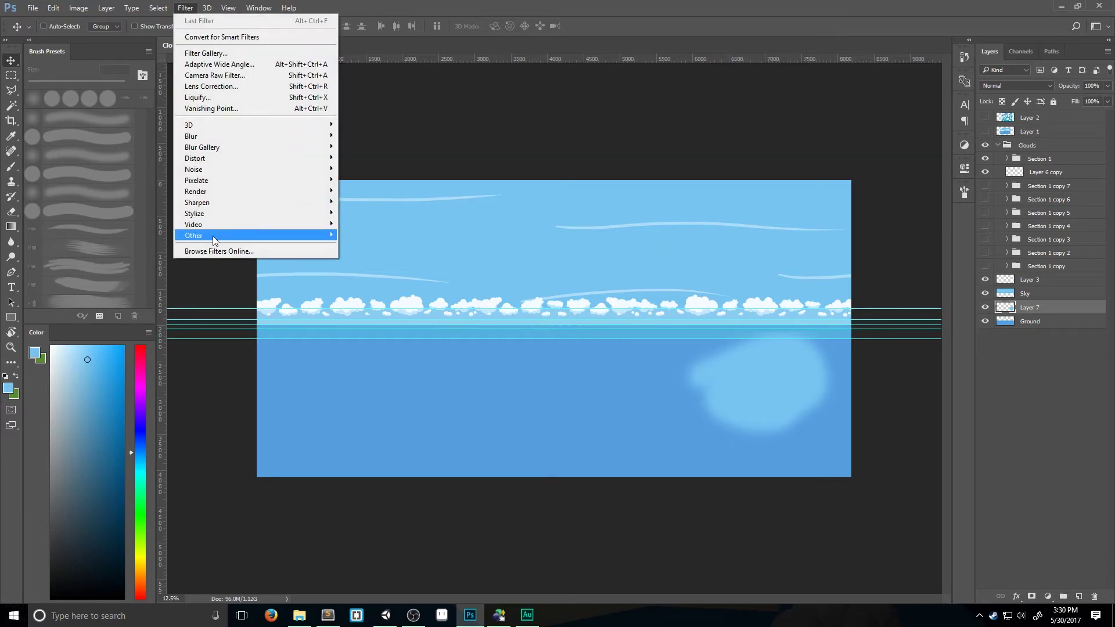
mouse_move(215, 240)
left_click(142, 290)
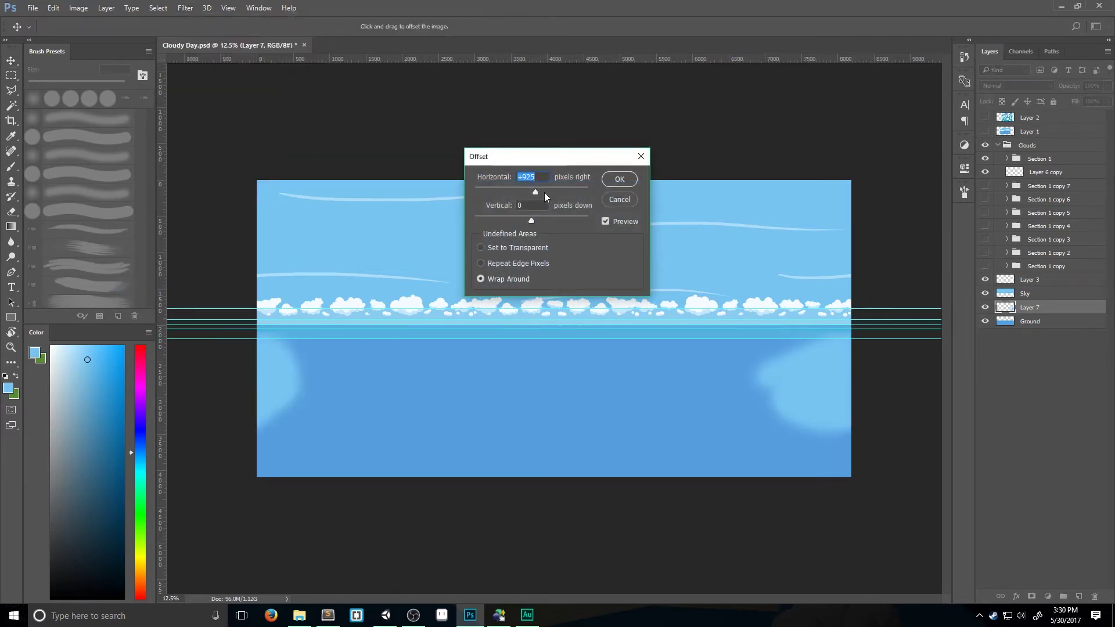
left_click_drag(534, 193, 535, 193)
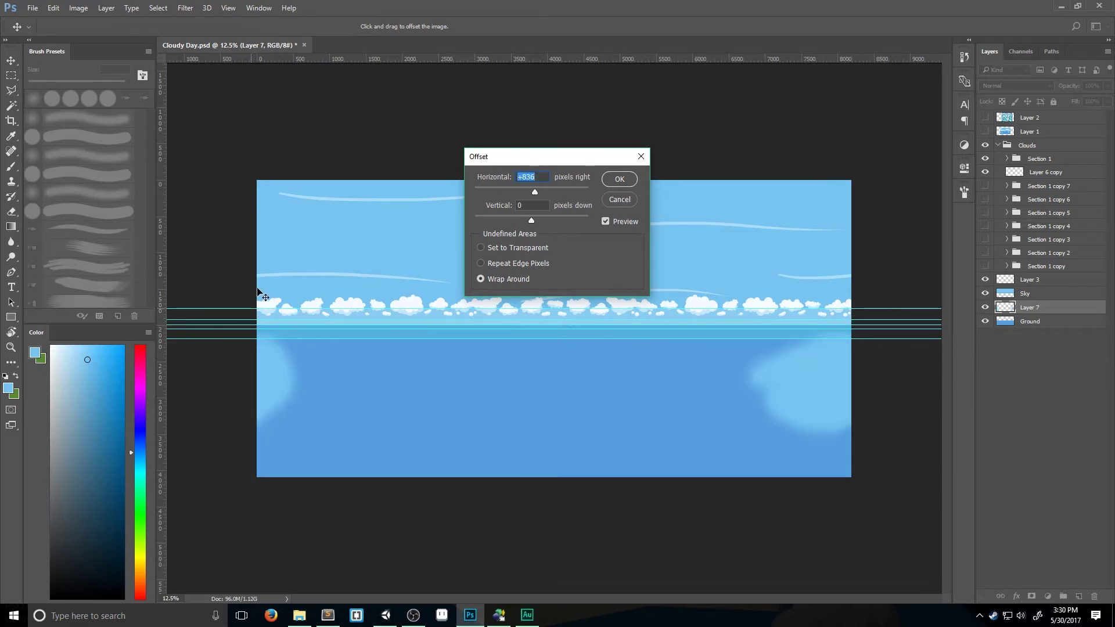
left_click(619, 200)
key("Delete")
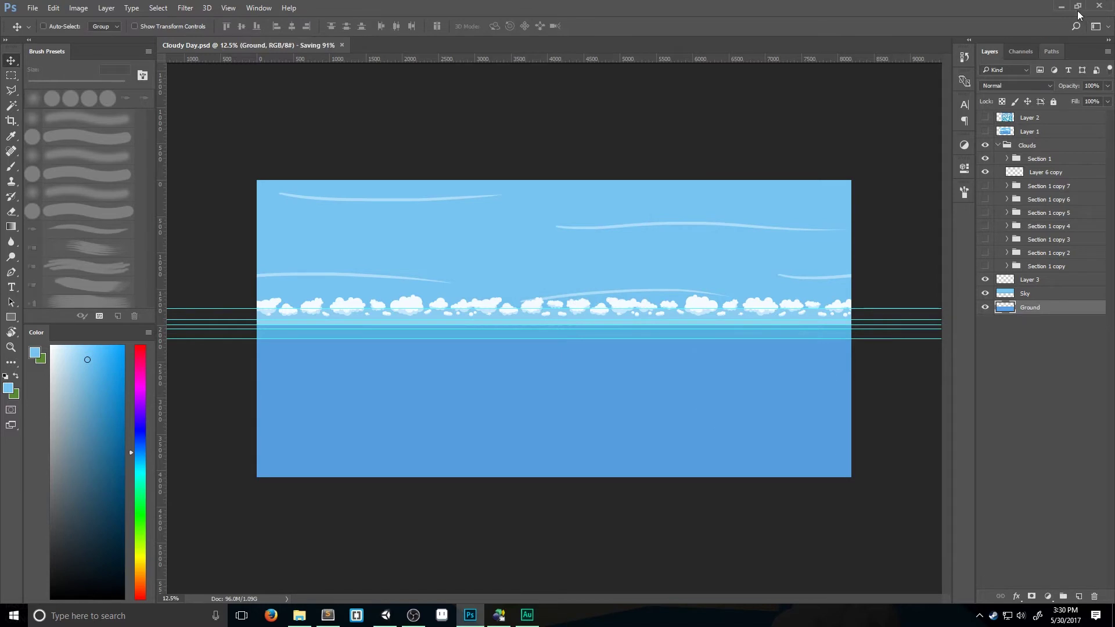
Step: Load Cloudy Day.psd from the Desktop into Pano2VR with panorama type Cylinder
left_click(499, 615)
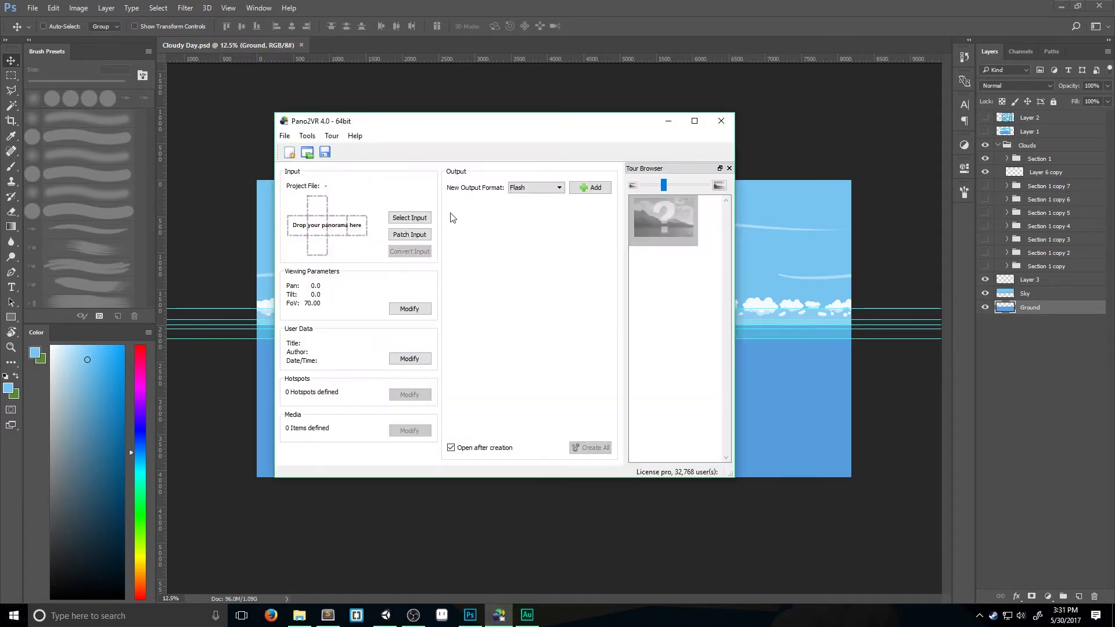
left_click(399, 220)
left_click(636, 387)
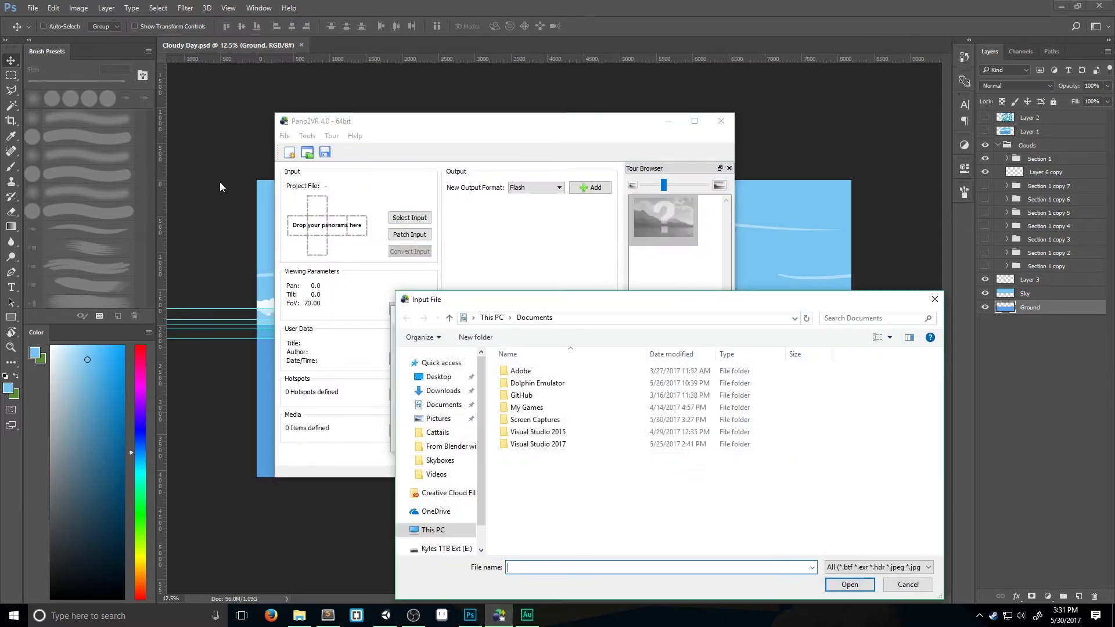
left_click(437, 376)
double_click(528, 543)
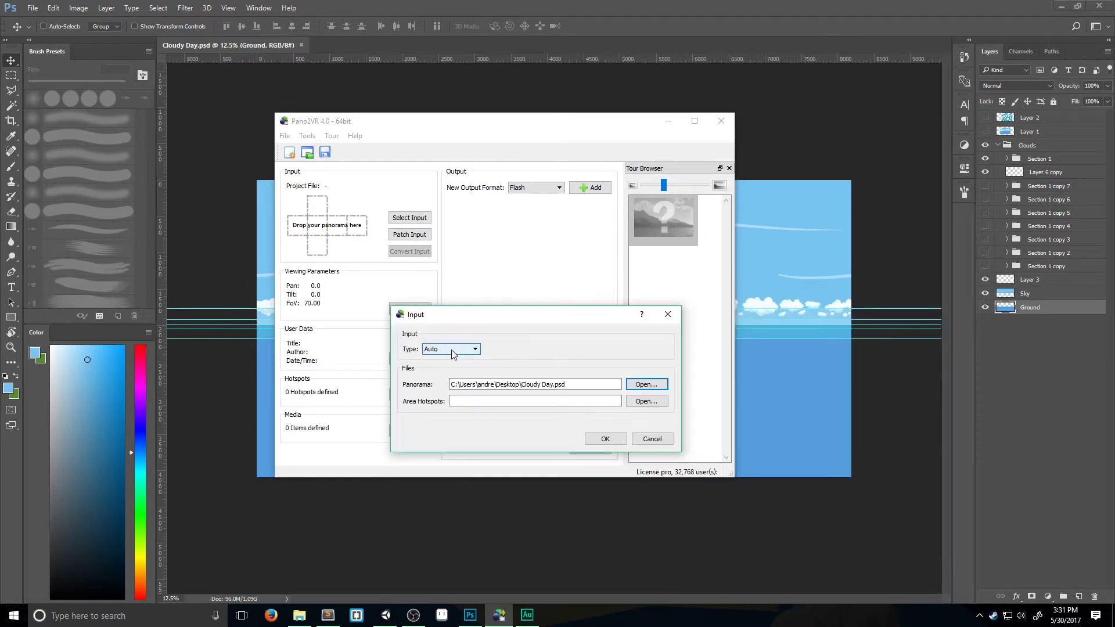
left_click(459, 349)
left_click(459, 381)
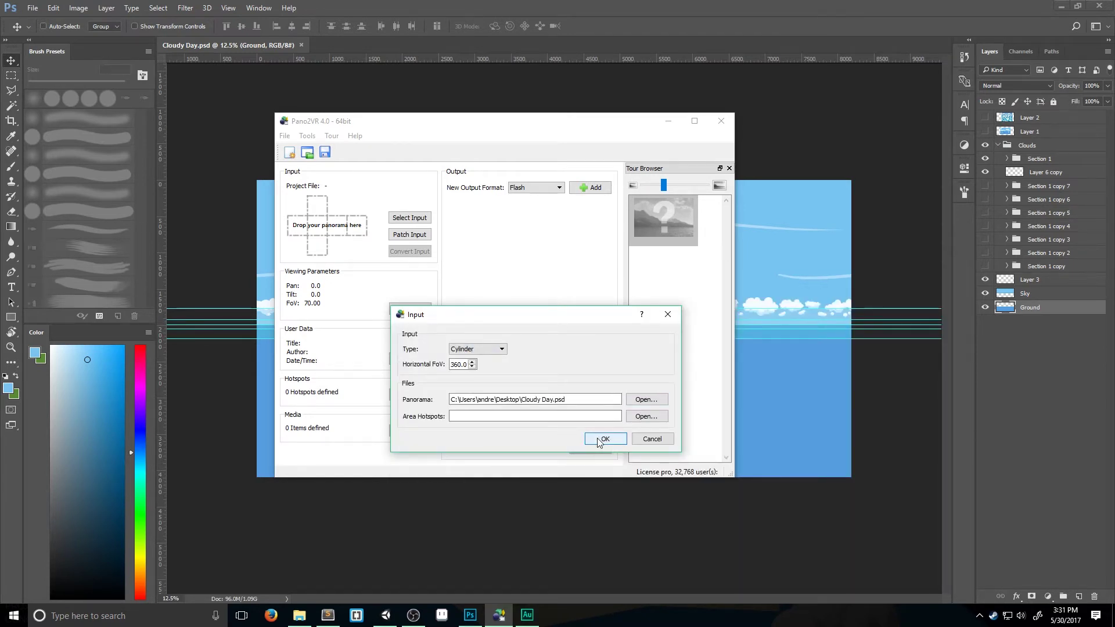
left_click(602, 439)
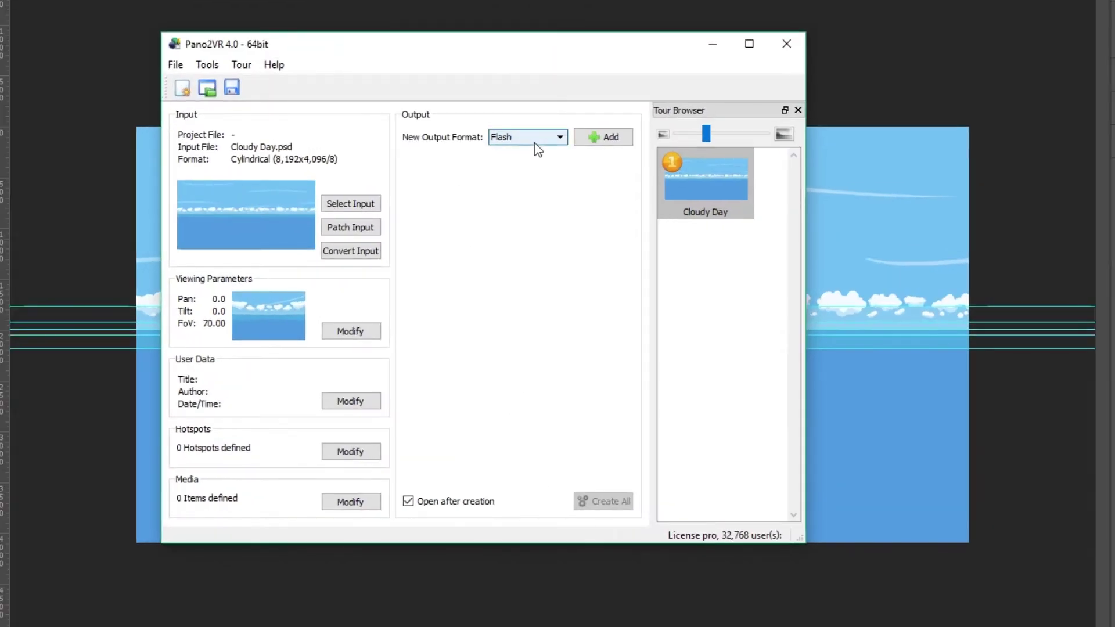
Step: Add a Transformation output of Cube Faces at 2048 px, with faces named front through bottom
left_click(539, 188)
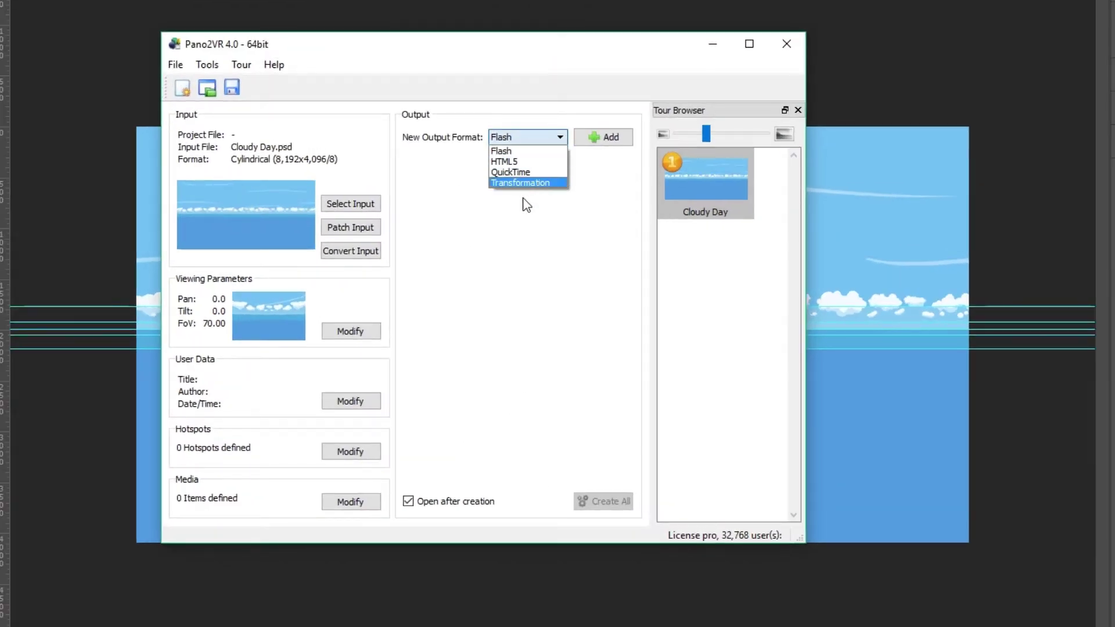
left_click(511, 183)
left_click(601, 137)
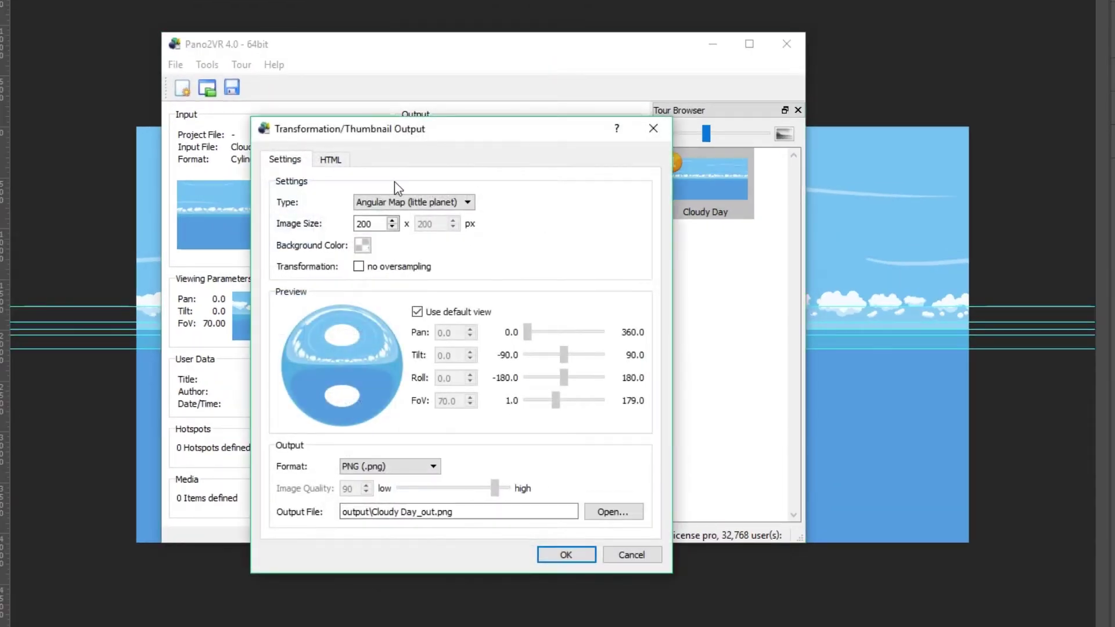
left_click(431, 202)
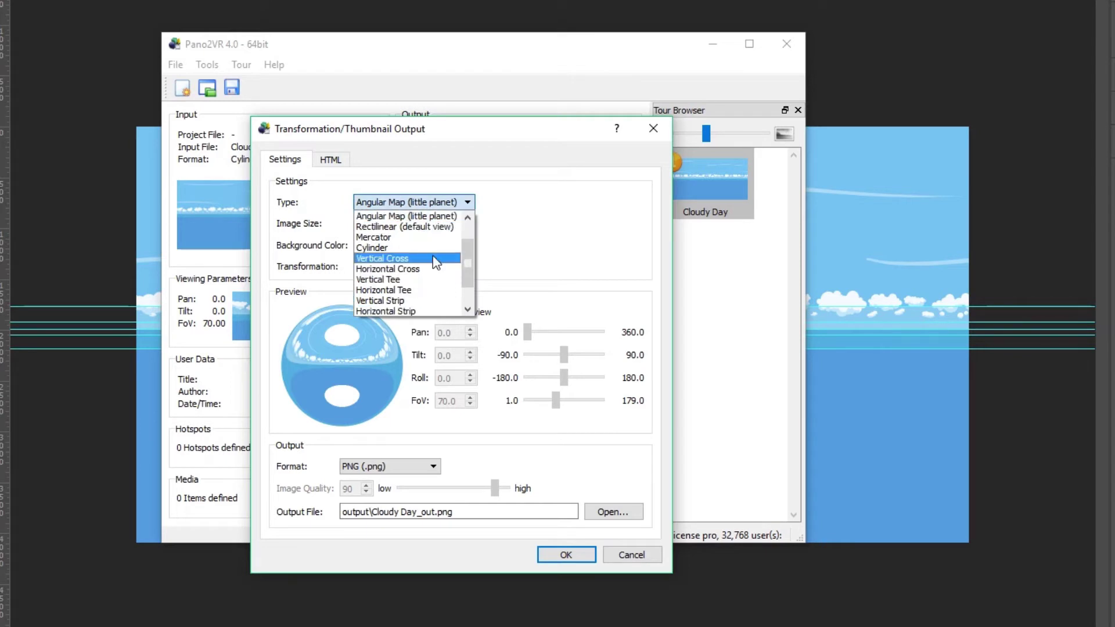
scroll(428, 273, "down", 2)
left_click(430, 285)
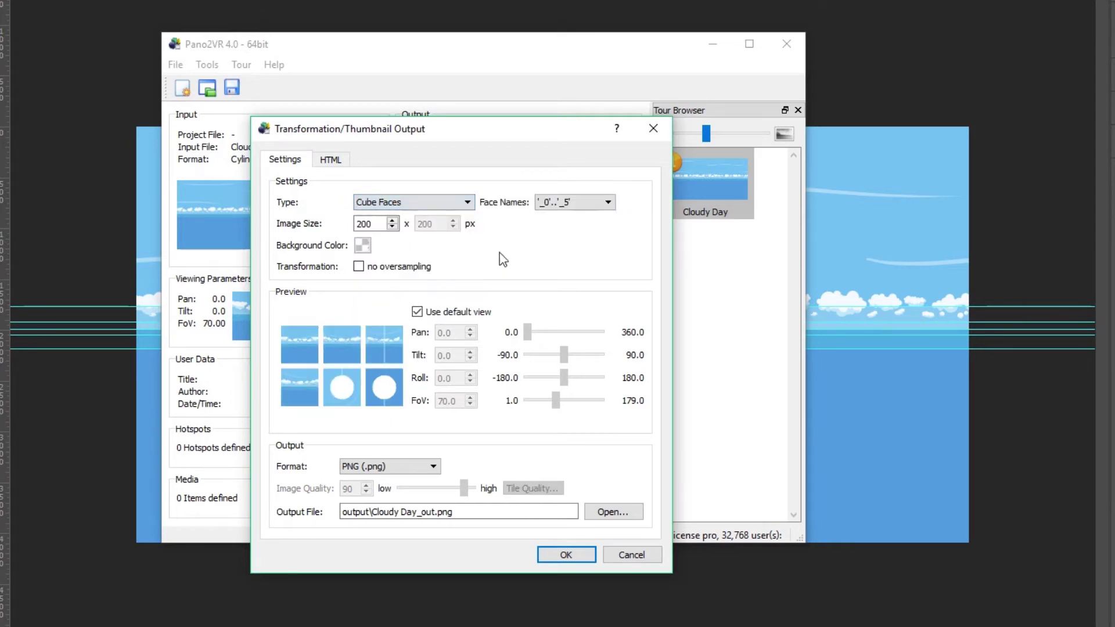
left_click_drag(383, 224, 348, 224)
type("2048")
left_click(594, 203)
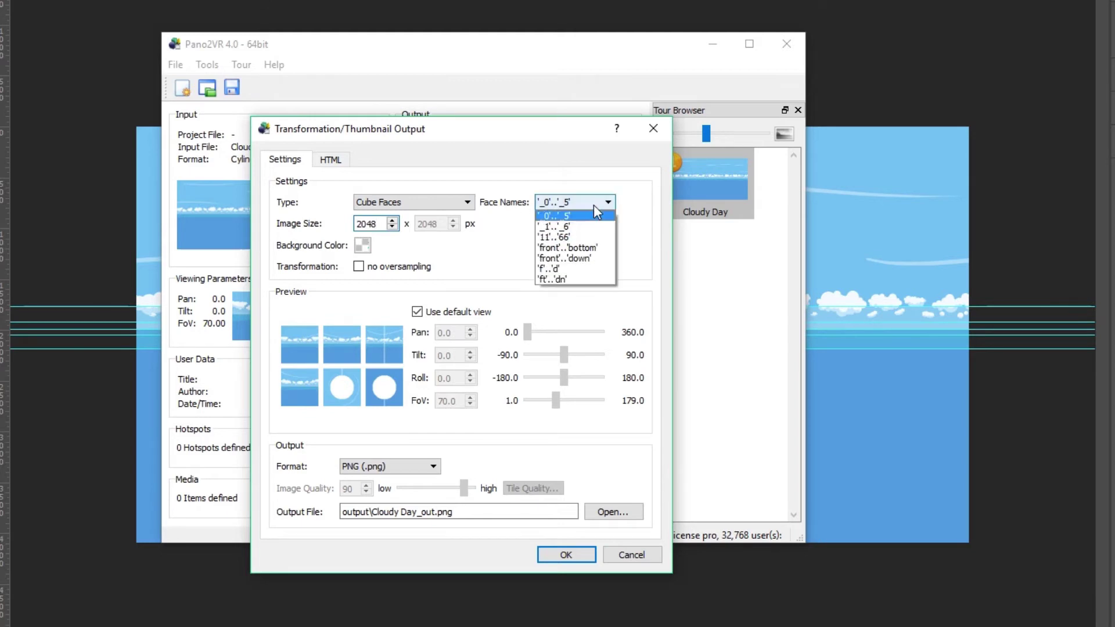
left_click(557, 248)
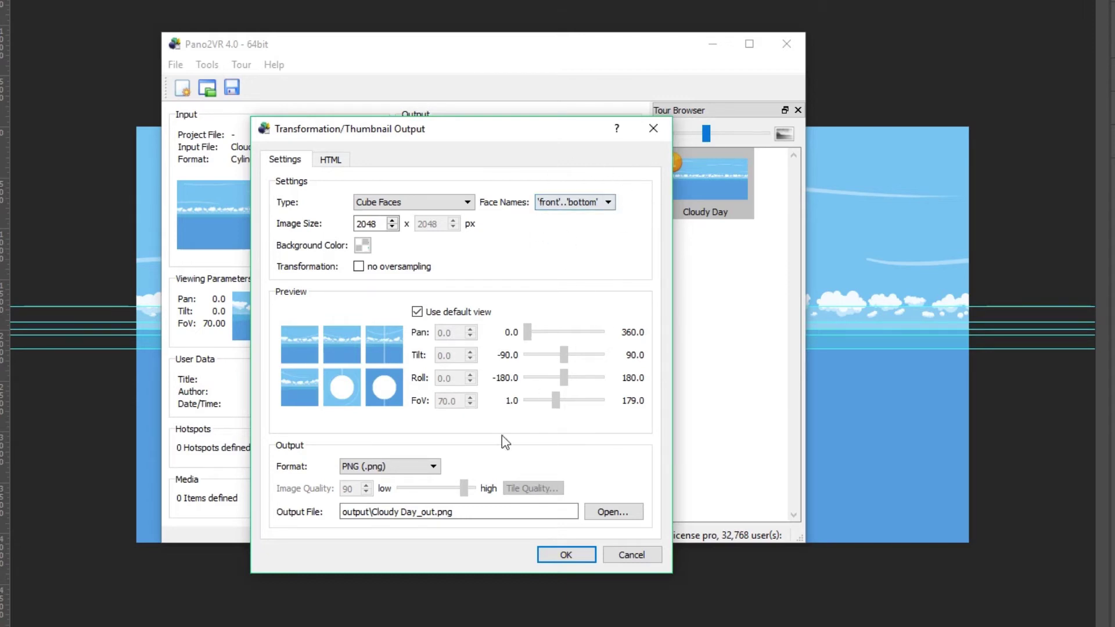
Step: Set the output file to 'Cloudy Day_' on the Desktop
left_click(605, 516)
left_click(318, 229)
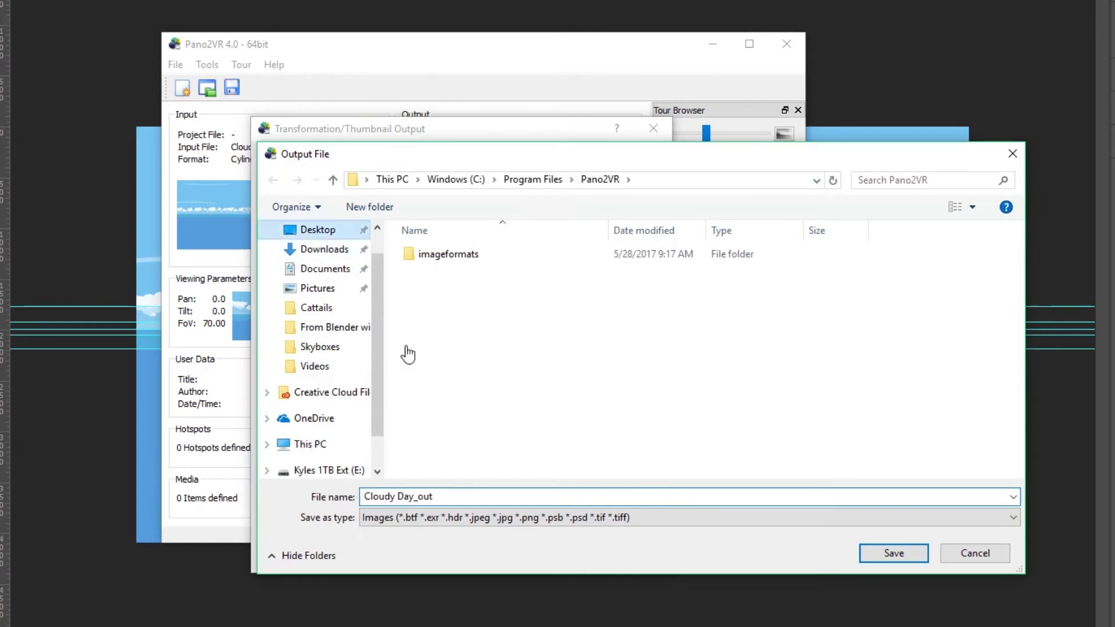
left_click(470, 498)
left_click(464, 498)
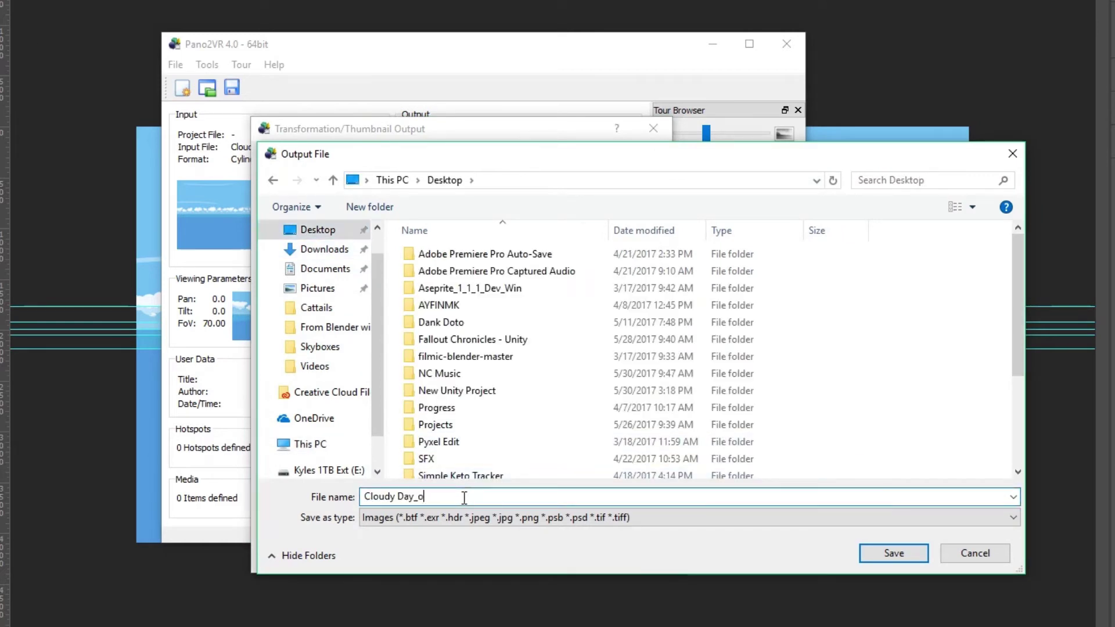
key("BackSpace")
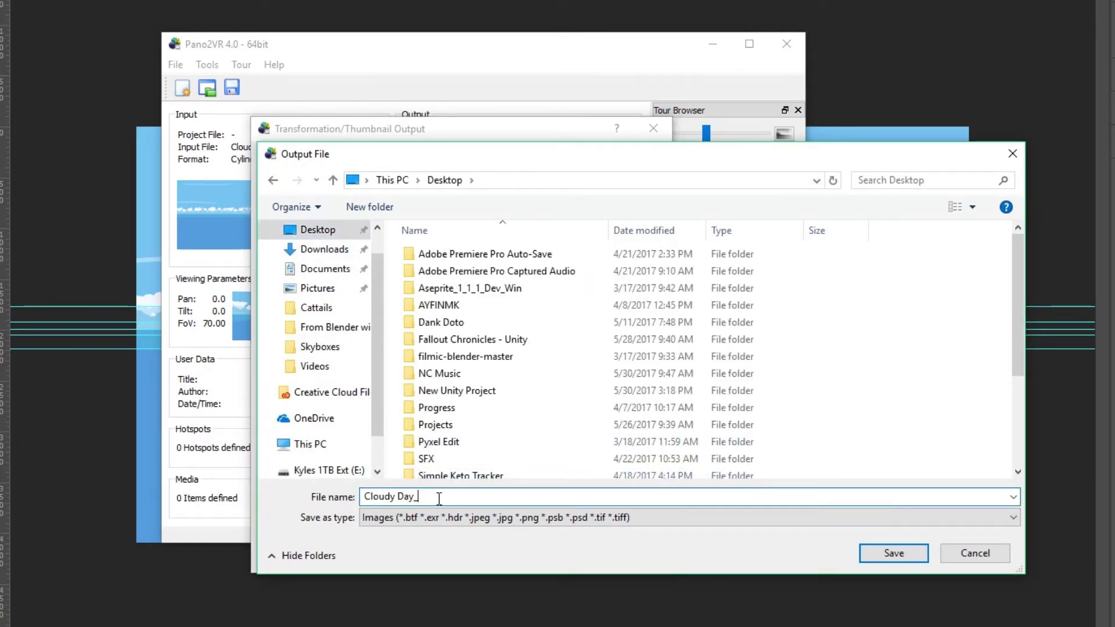
left_click(893, 553)
left_click_drag(580, 128, 492, 146)
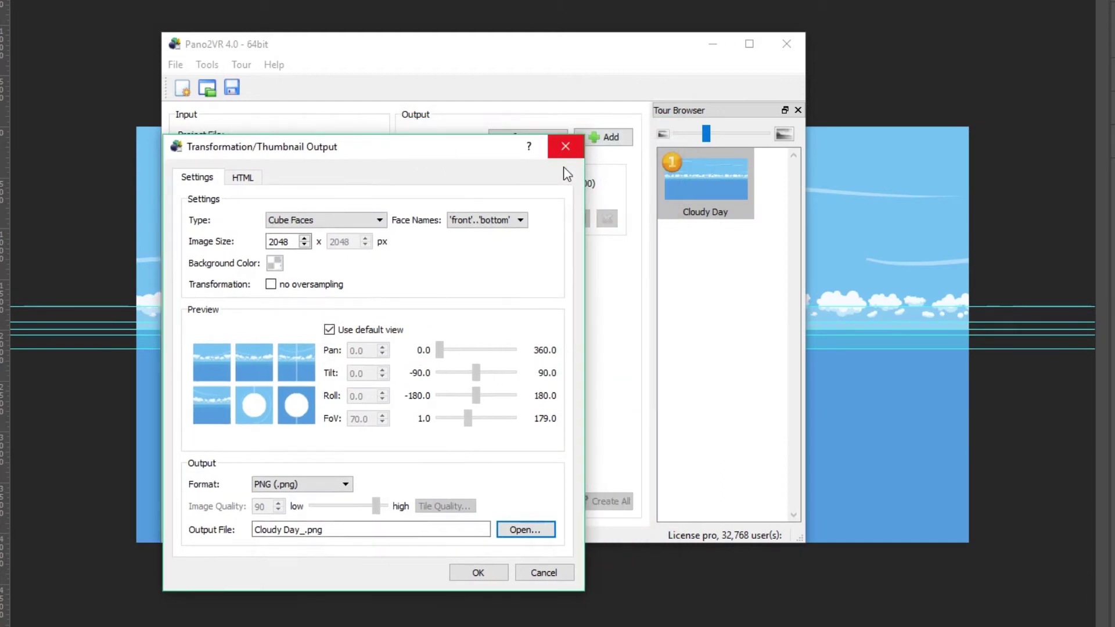
Step: Confirm the output, create the files now, and save the project as 'Cloudy Day'
left_click(477, 574)
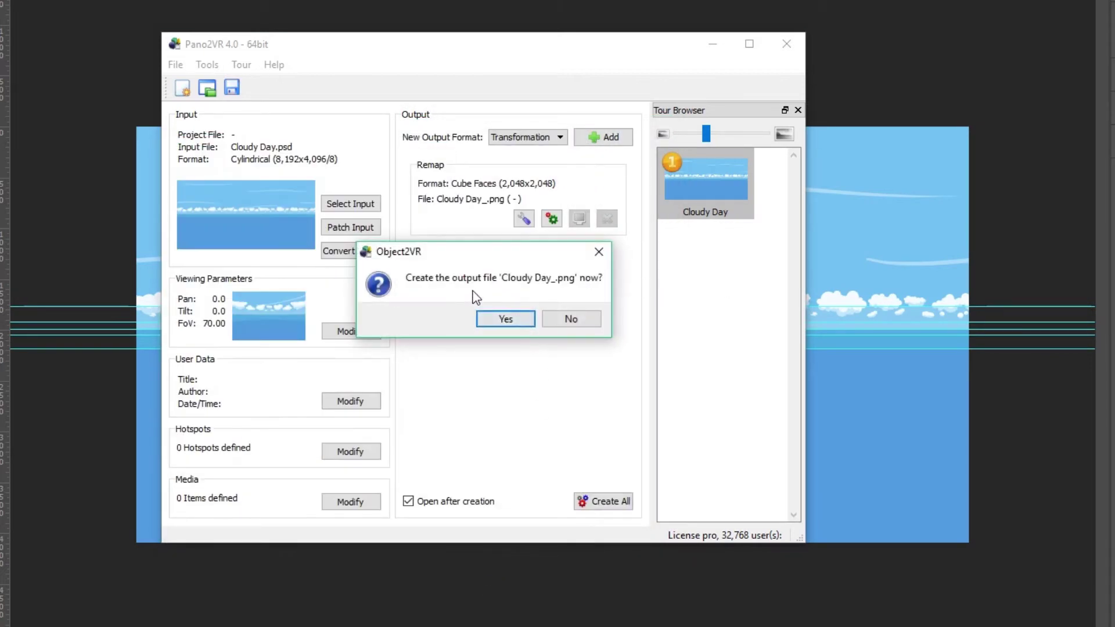
left_click(510, 324)
left_click(653, 305)
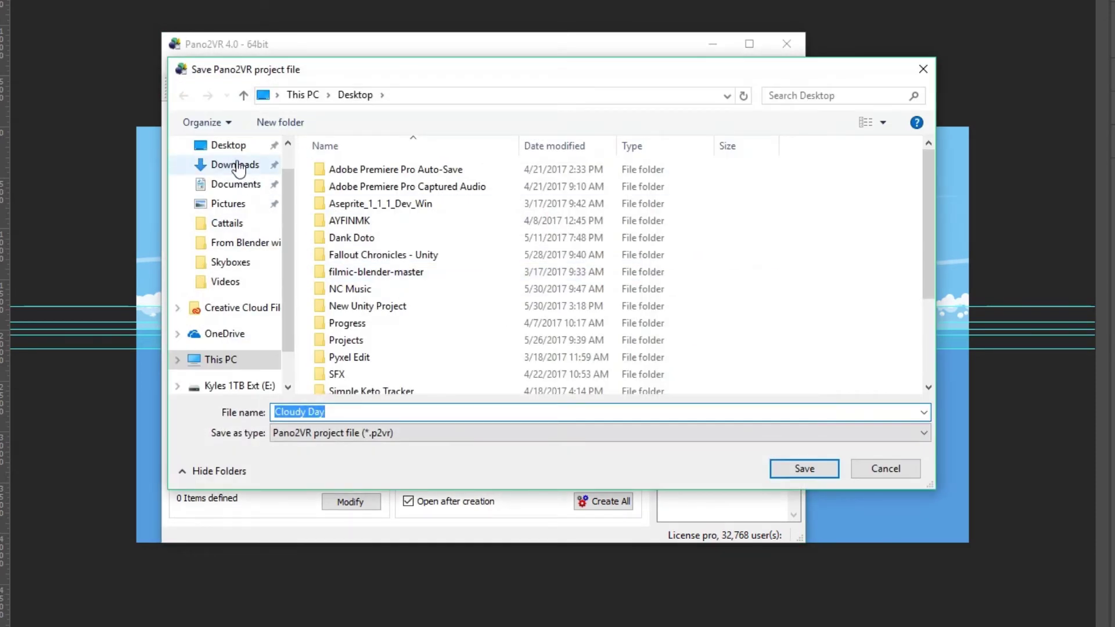
left_click_drag(498, 412, 279, 410)
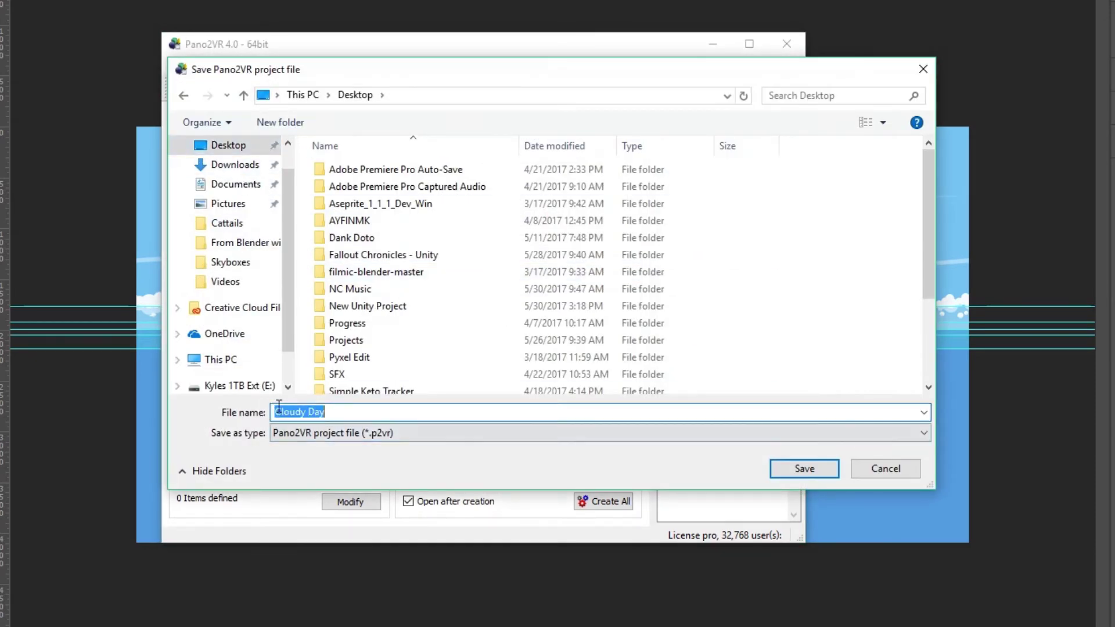
left_click(830, 477)
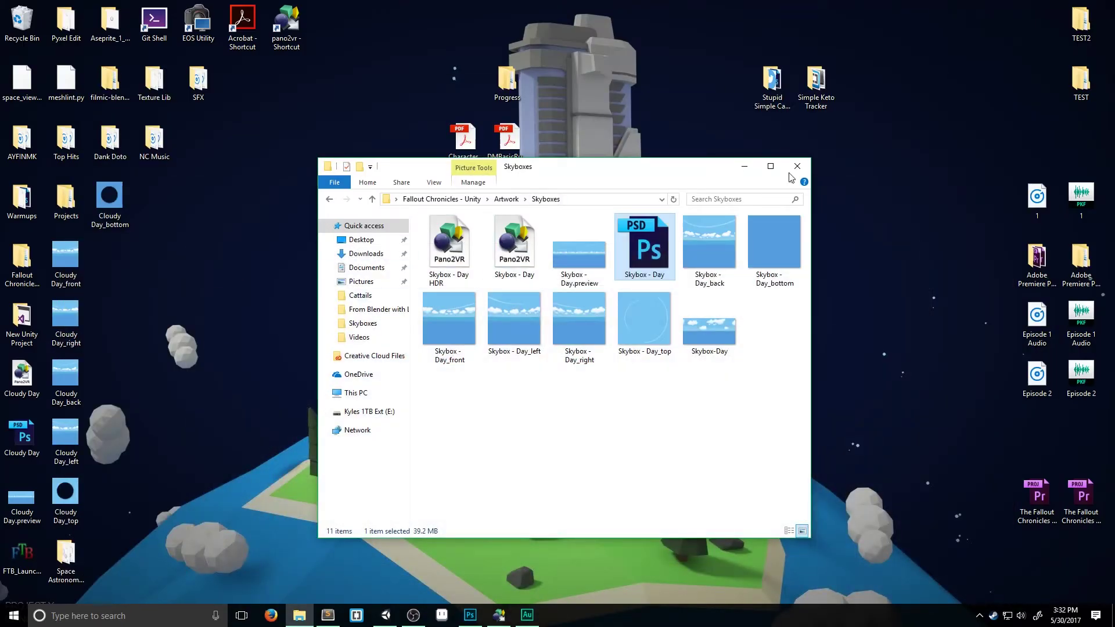
Step: Gather the Cloudy Day face images on the desktop and open the top and bottom faces in Photoshop
left_click(744, 166)
left_click_drag(111, 498, 238, 263)
left_click_drag(110, 199, 243, 493)
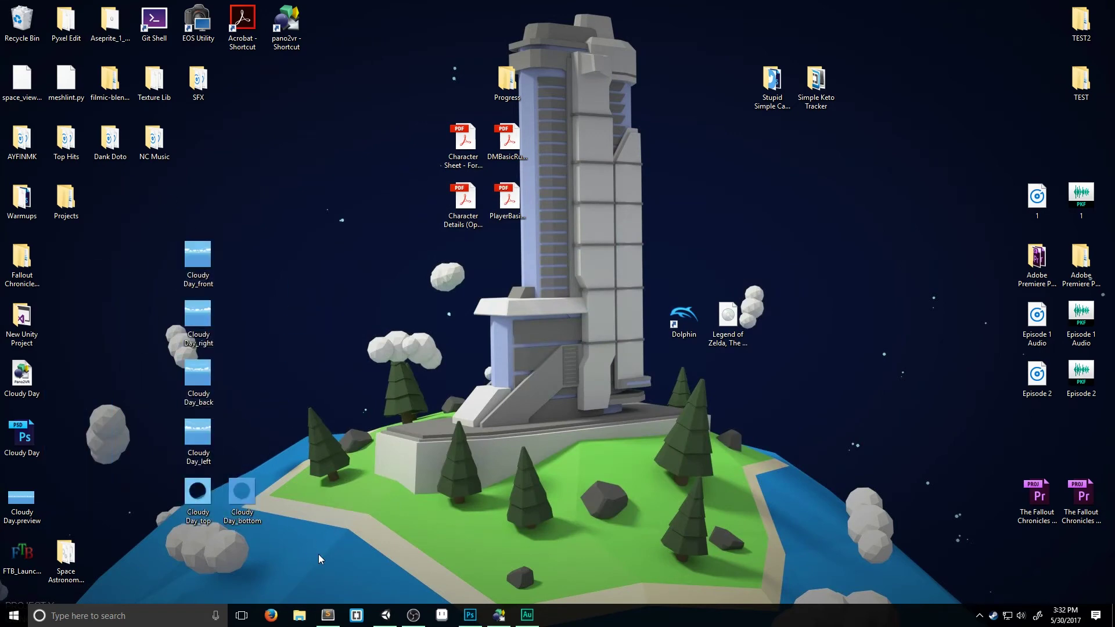
left_click_drag(320, 560, 365, 37)
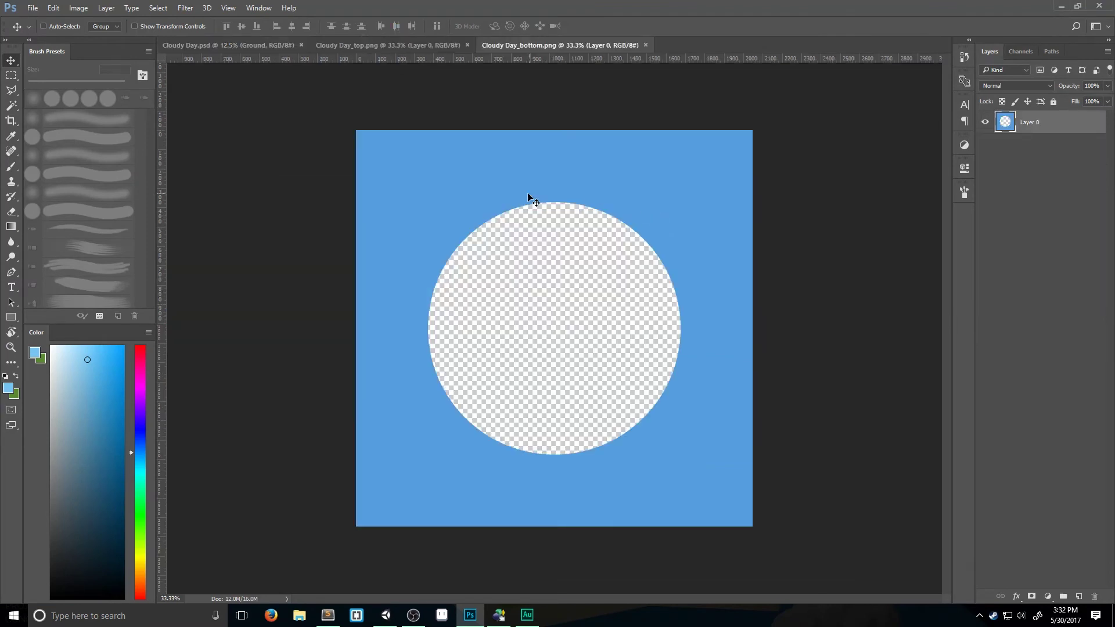
Step: Fill the bottom face's transparent circle with the surrounding sampled blue and save it
key("b")
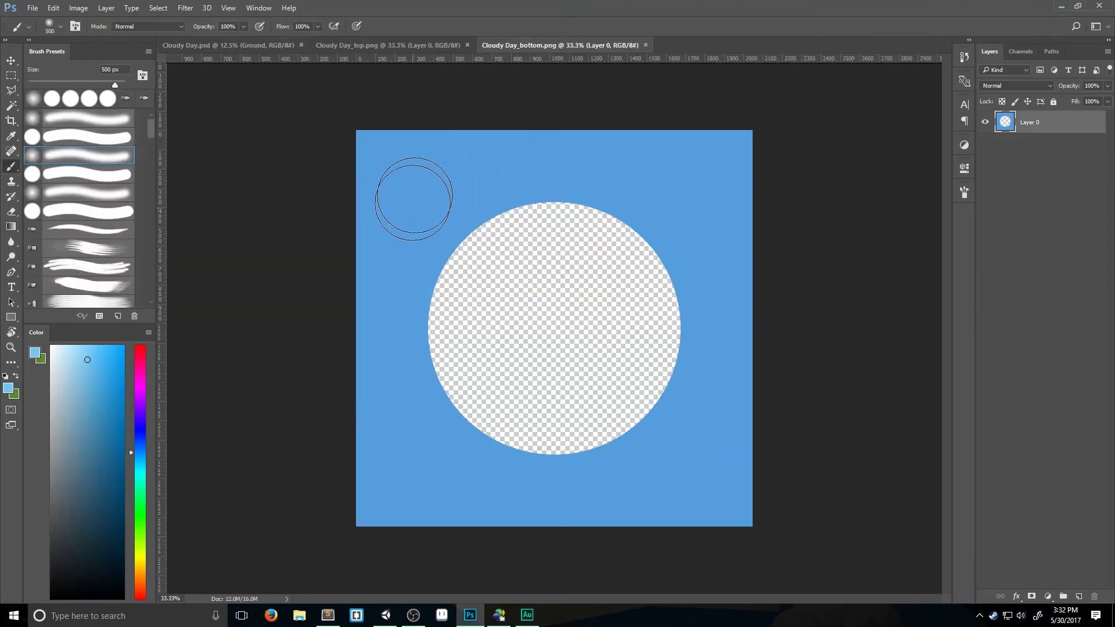
key("alt")
left_click(434, 184, "alt")
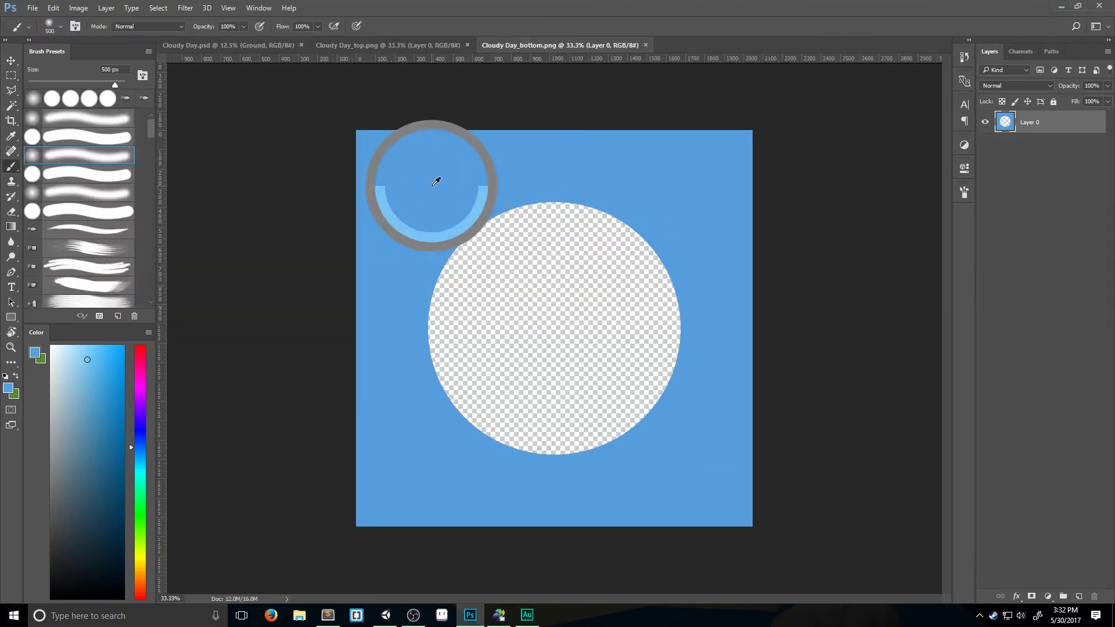
key("alt+BackSpace")
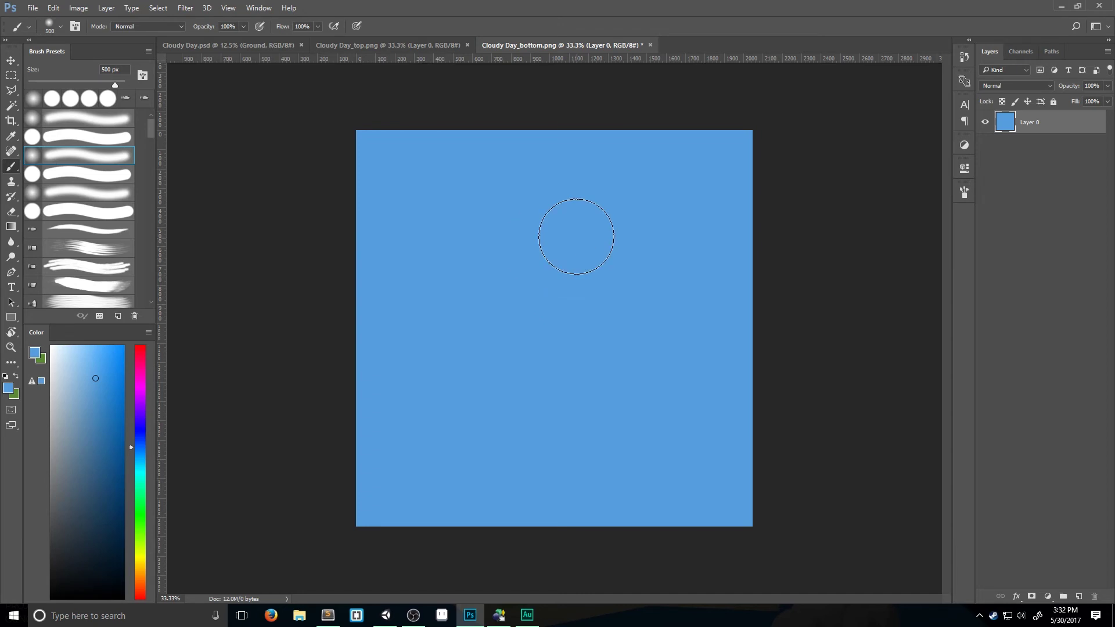
key("ctrl+s")
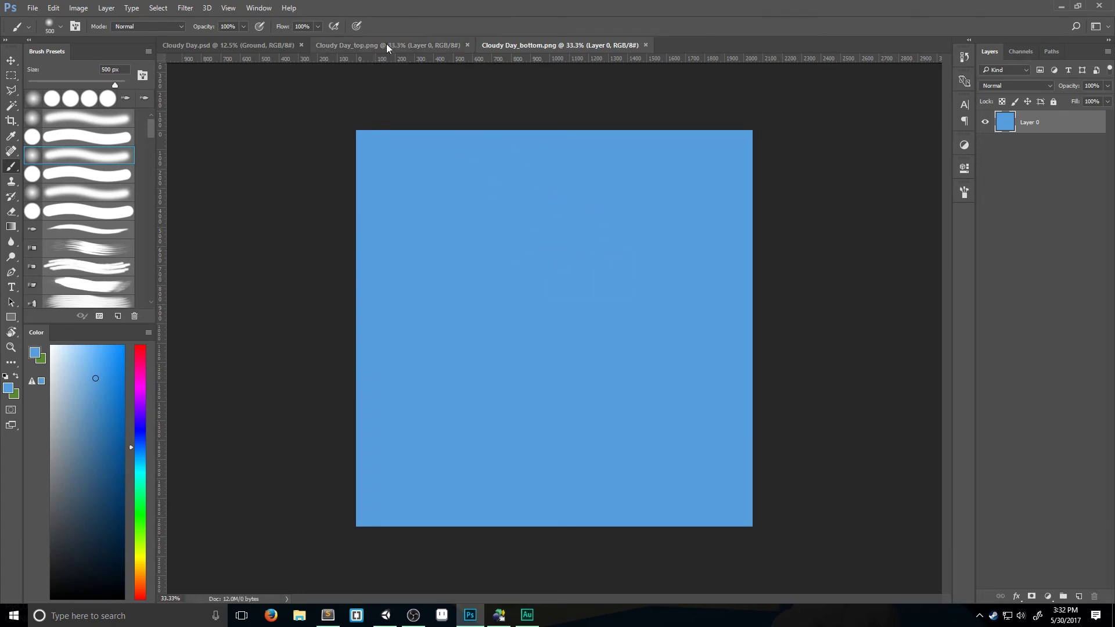
left_click(388, 45)
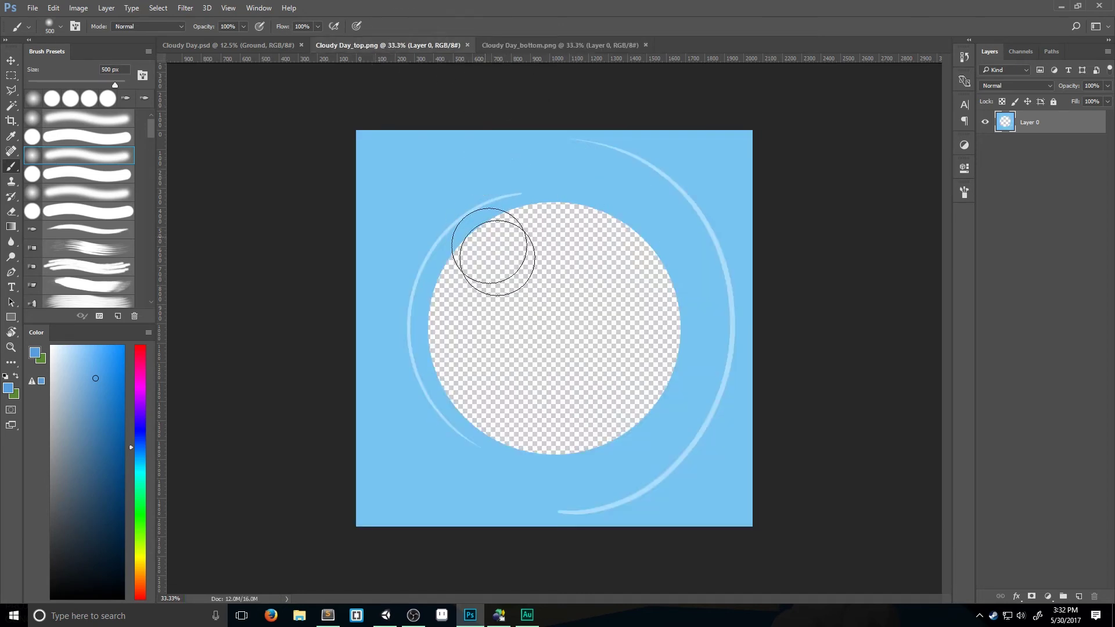
Step: Sample the top face's light sky blue and switch to the Magic Wand tool
key("alt")
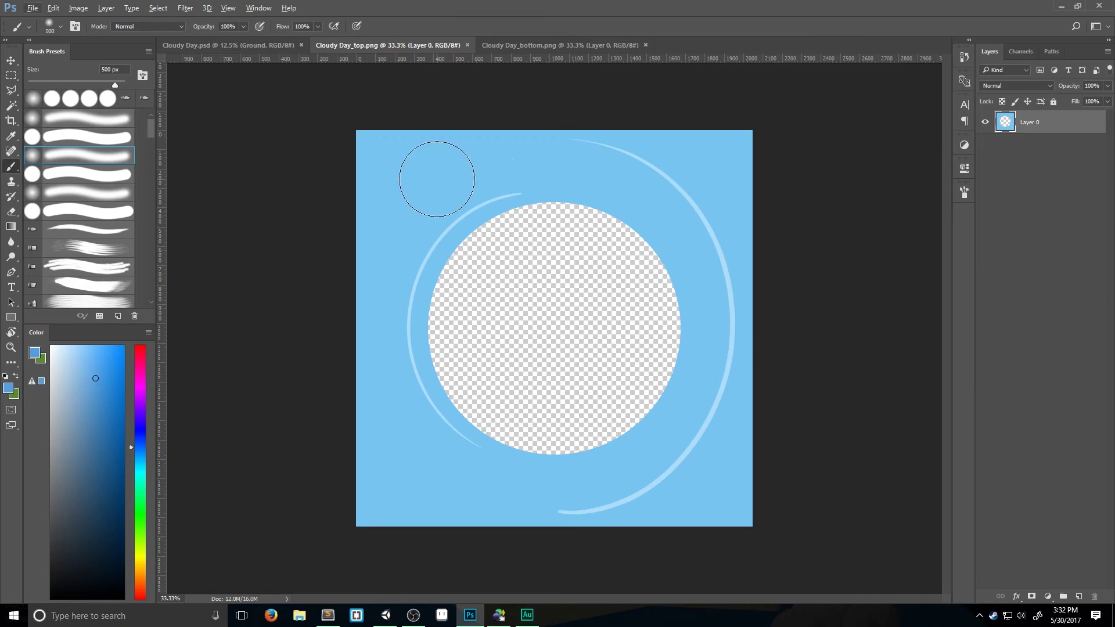
key("alt")
left_click(431, 174, "alt")
key("w")
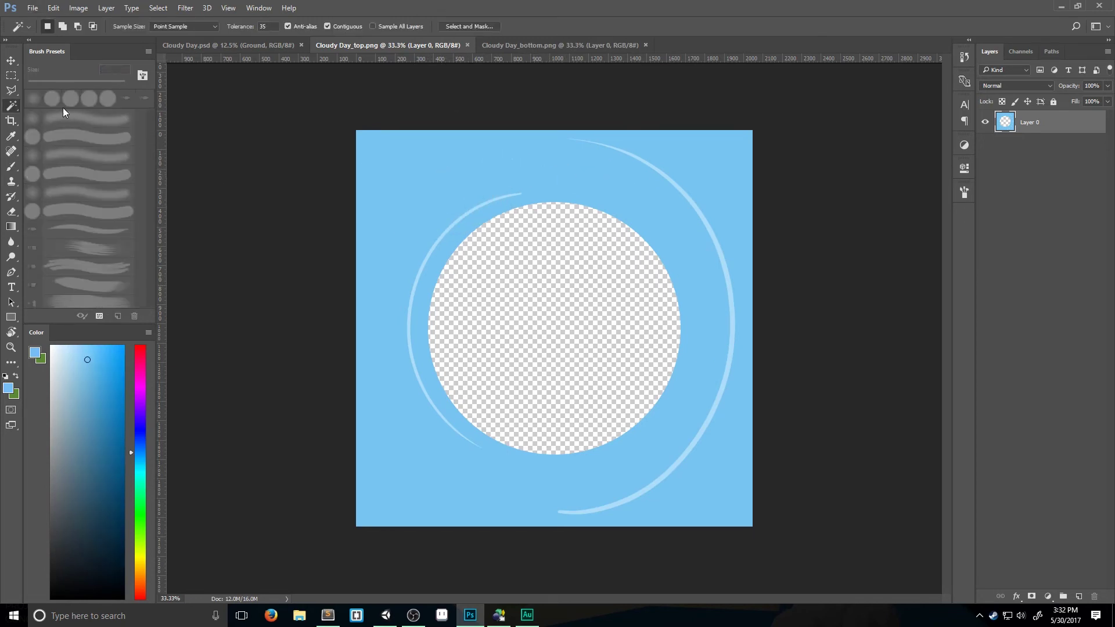
right_click(11, 108)
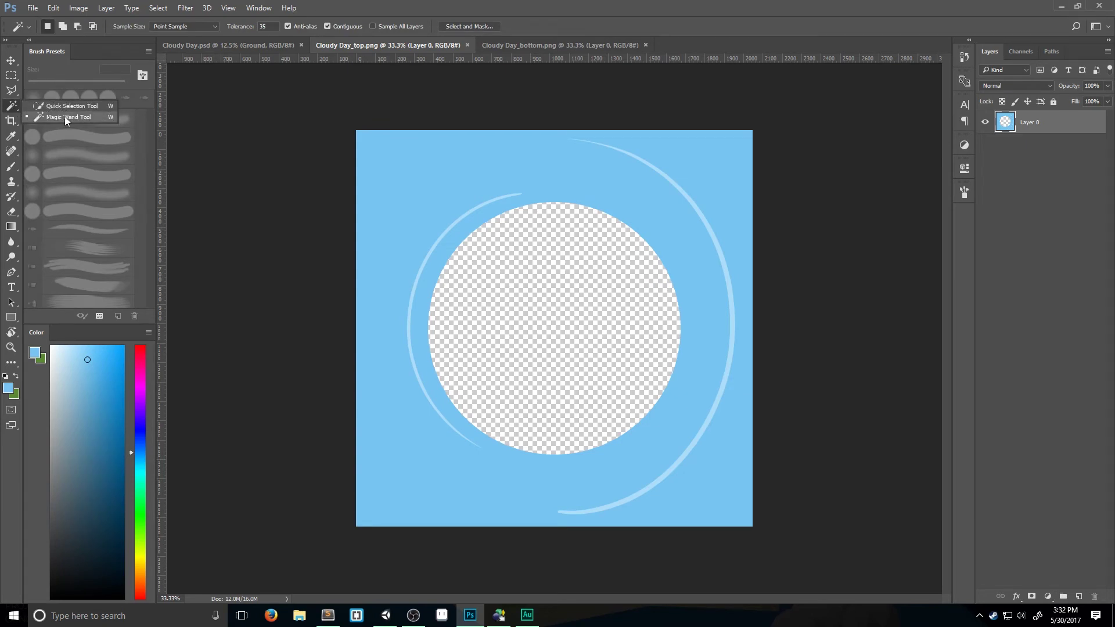
left_click(47, 118)
Step: Fill the selected transparent circle with light blue, deselect, and line up the face icons on the desktop
left_click(556, 315)
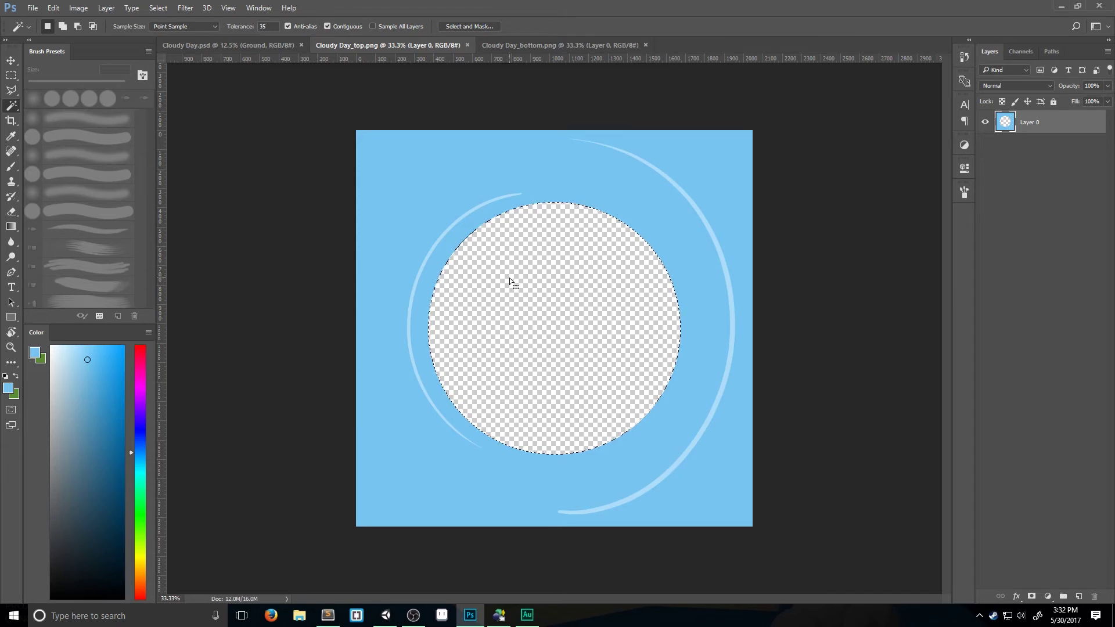
key("alt+BackSpace")
key("ctrl+d")
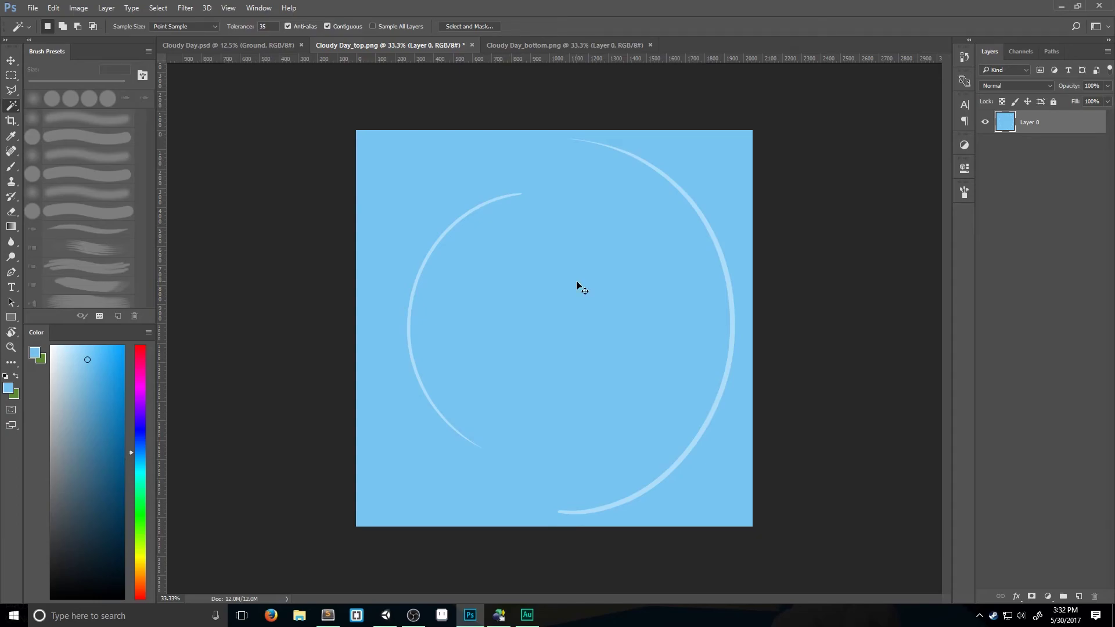
key("super+d")
left_click_drag(120, 349, 259, 281)
Step: Copy the six Cloudy Day face PNGs into New Unity Project > Assets
left_click(113, 335)
double_click(23, 326)
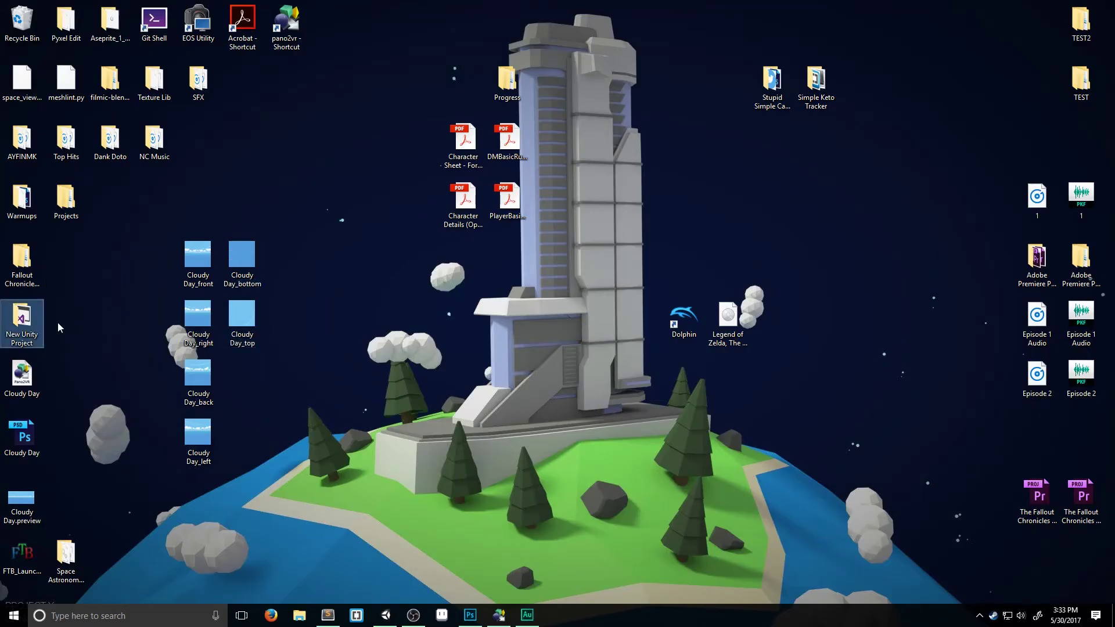
double_click(440, 232)
left_click_drag(294, 470, 555, 390)
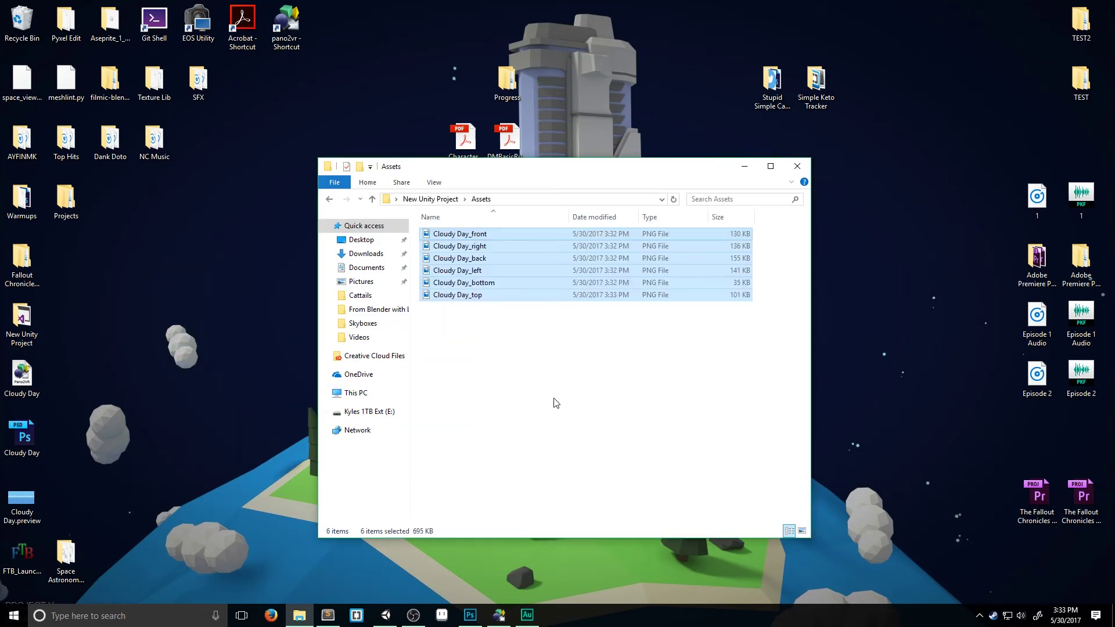
left_click(556, 402)
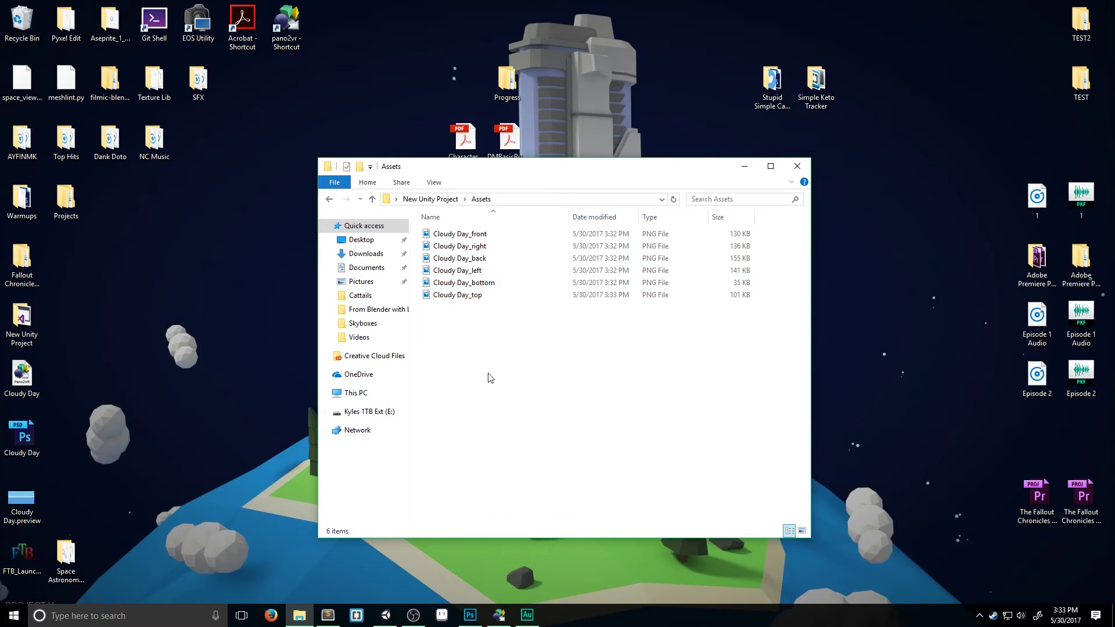
left_click(392, 619)
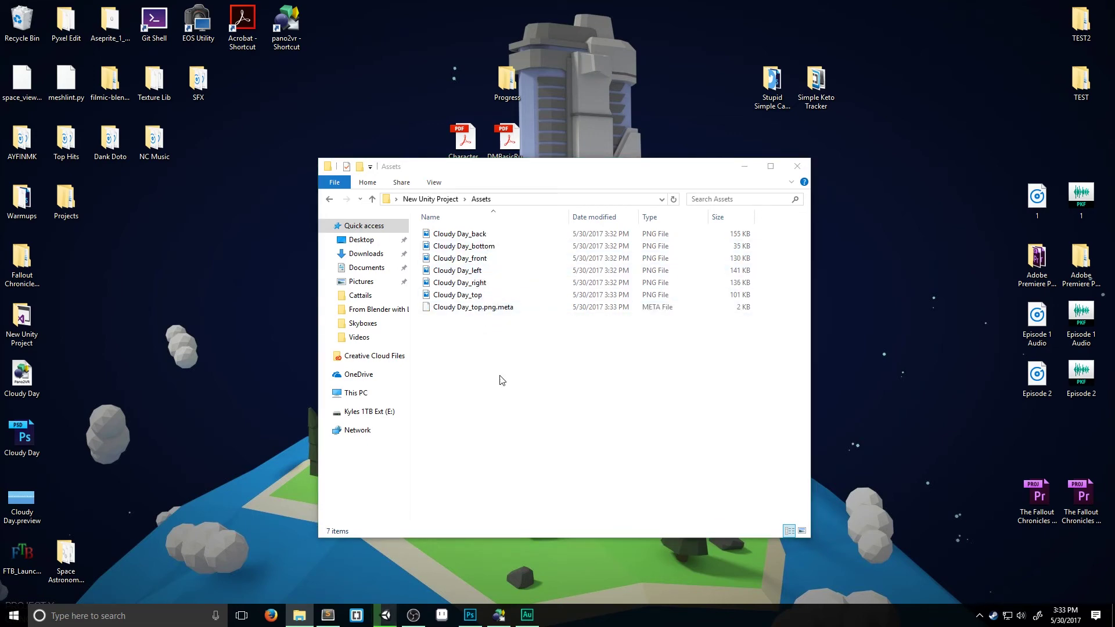
Step: Set Wrap Mode to Clamp on all six Cloudy Day textures and apply the import settings
left_click(384, 615)
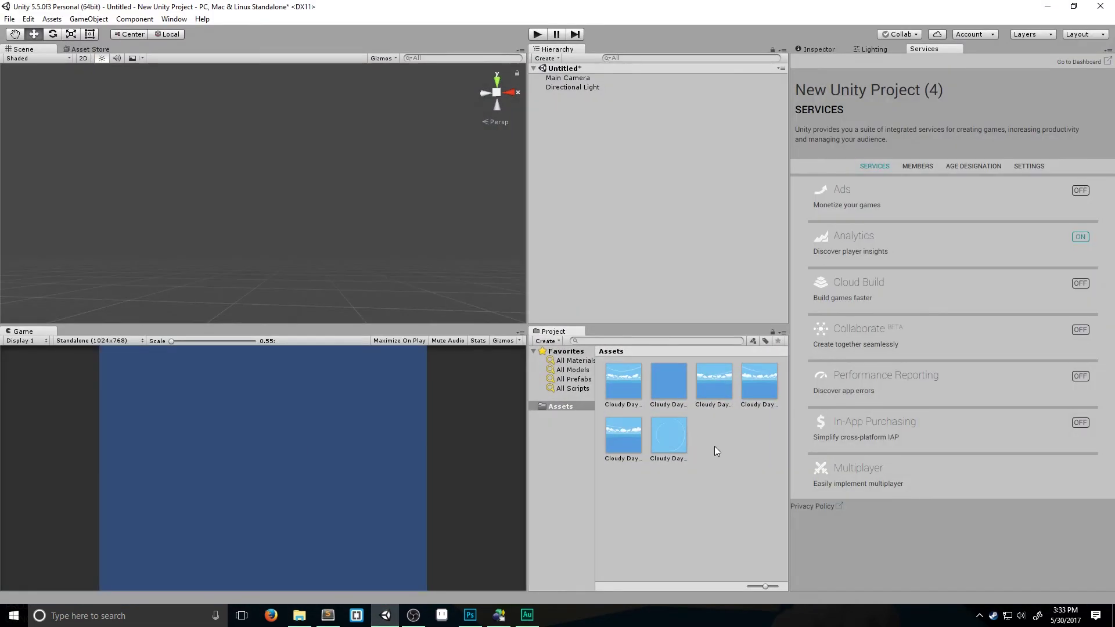
left_click(629, 403)
left_click(669, 431, "shift")
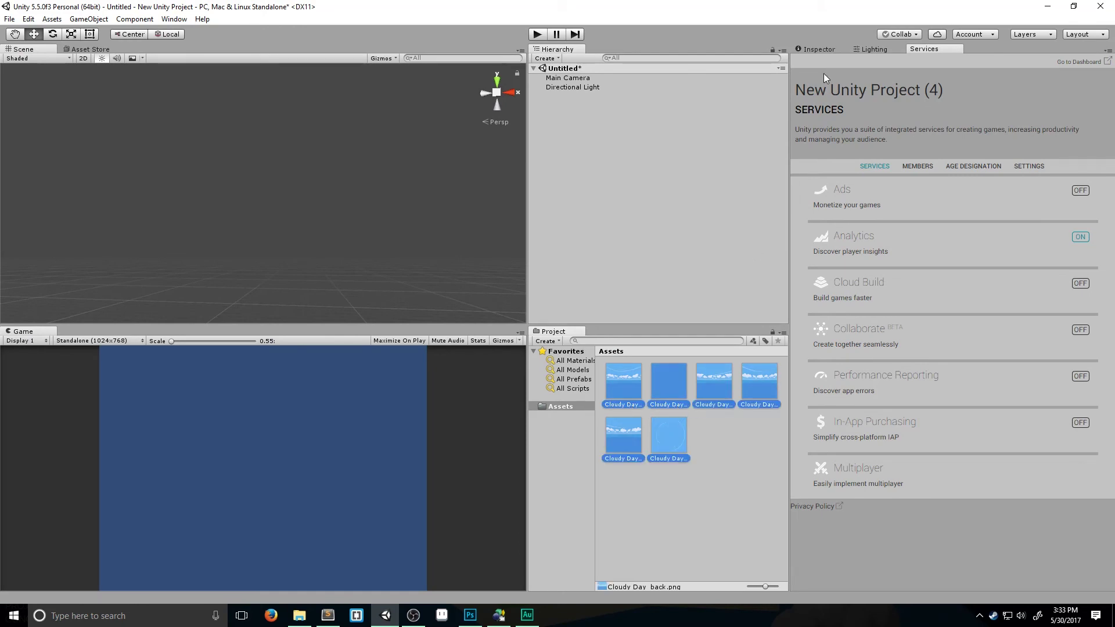
left_click(810, 50)
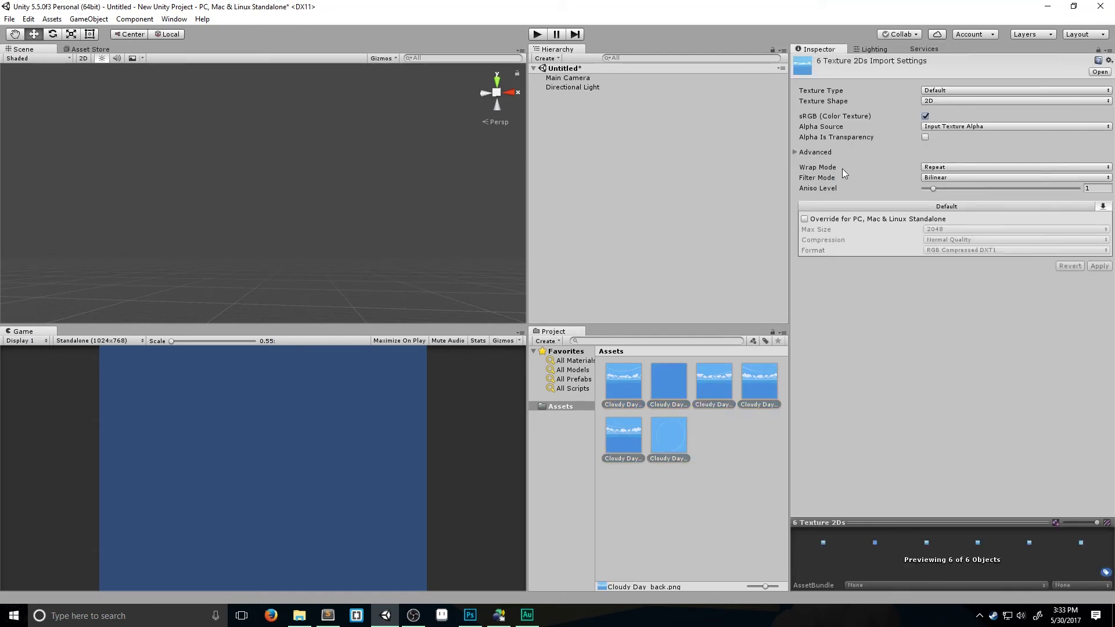
left_click(947, 168)
left_click(947, 192)
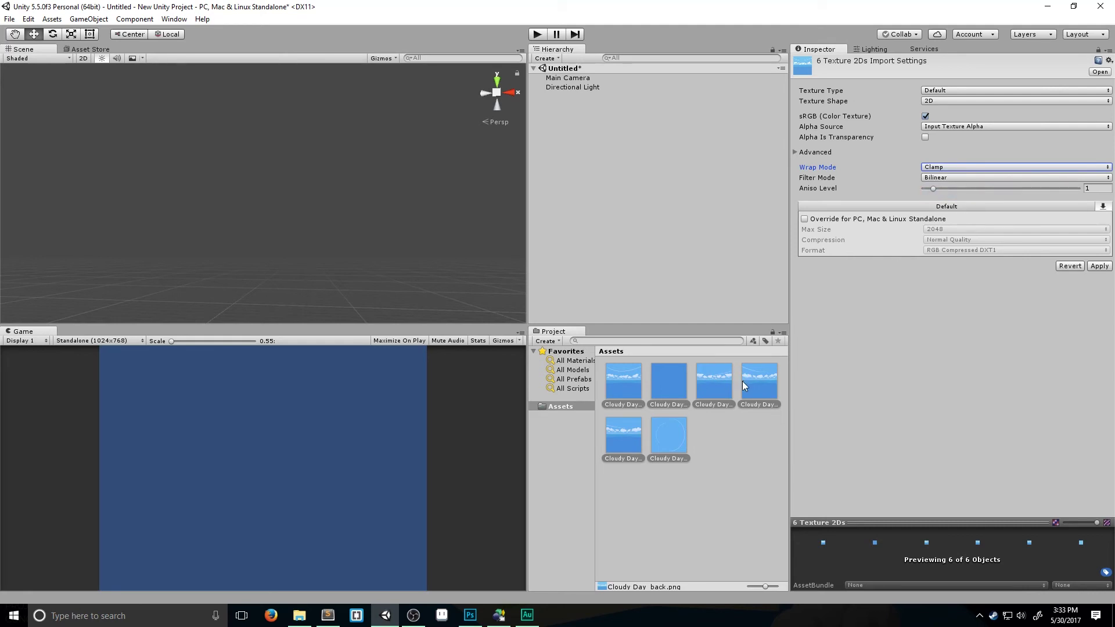
left_click(1099, 266)
left_click(734, 434)
Step: Create a material named 'Skybox' using the Skybox/6 Sided shader
right_click(718, 440)
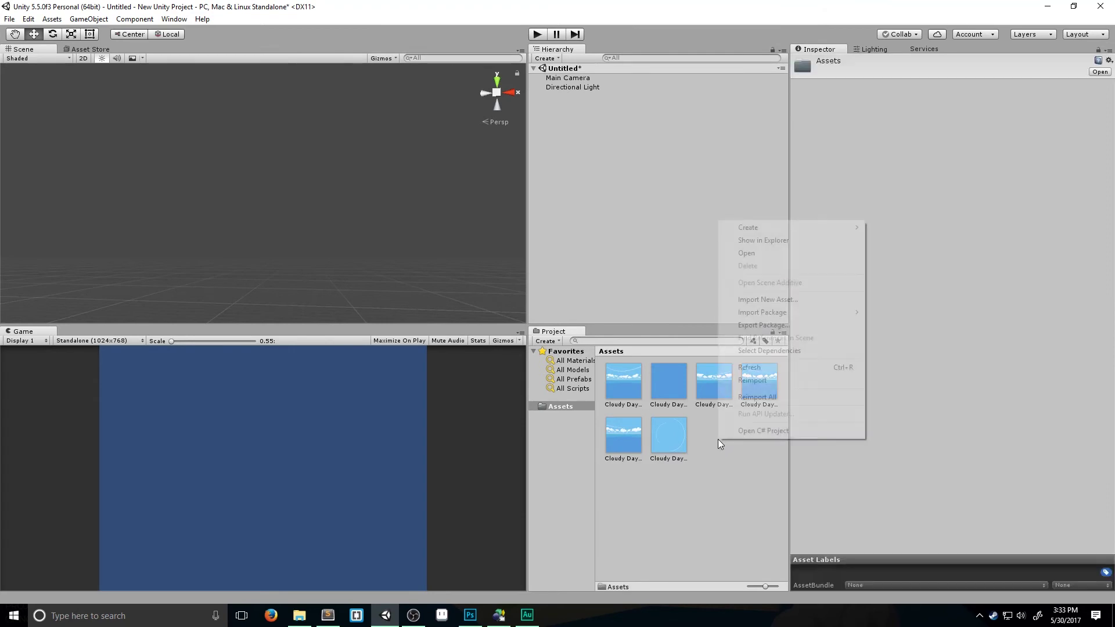
mouse_move(765, 228)
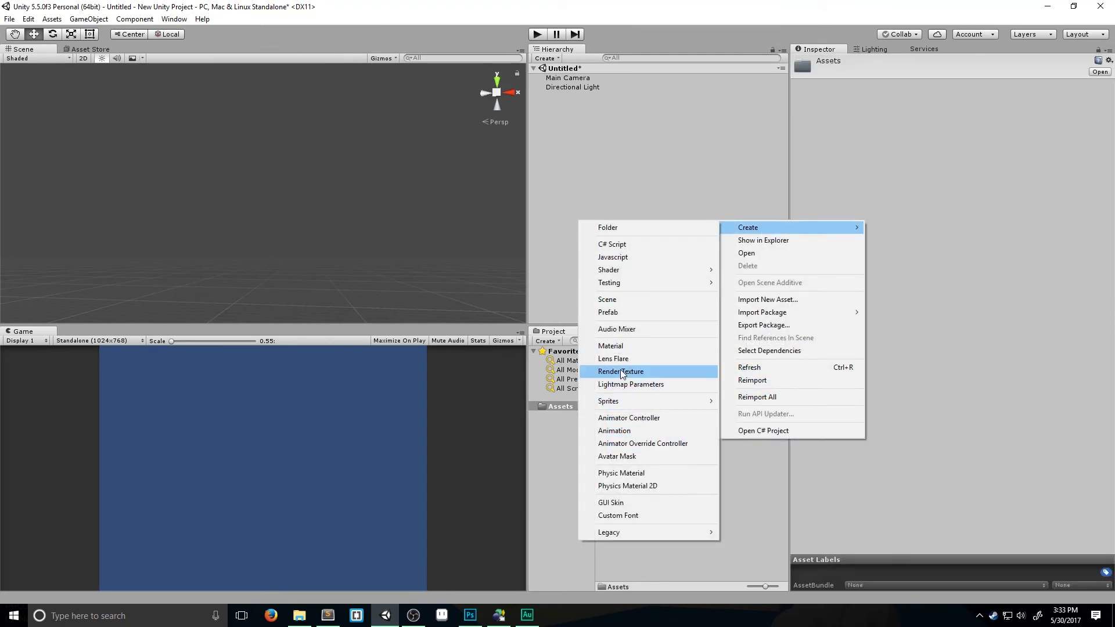
left_click(620, 348)
type("Skybox")
key("Return")
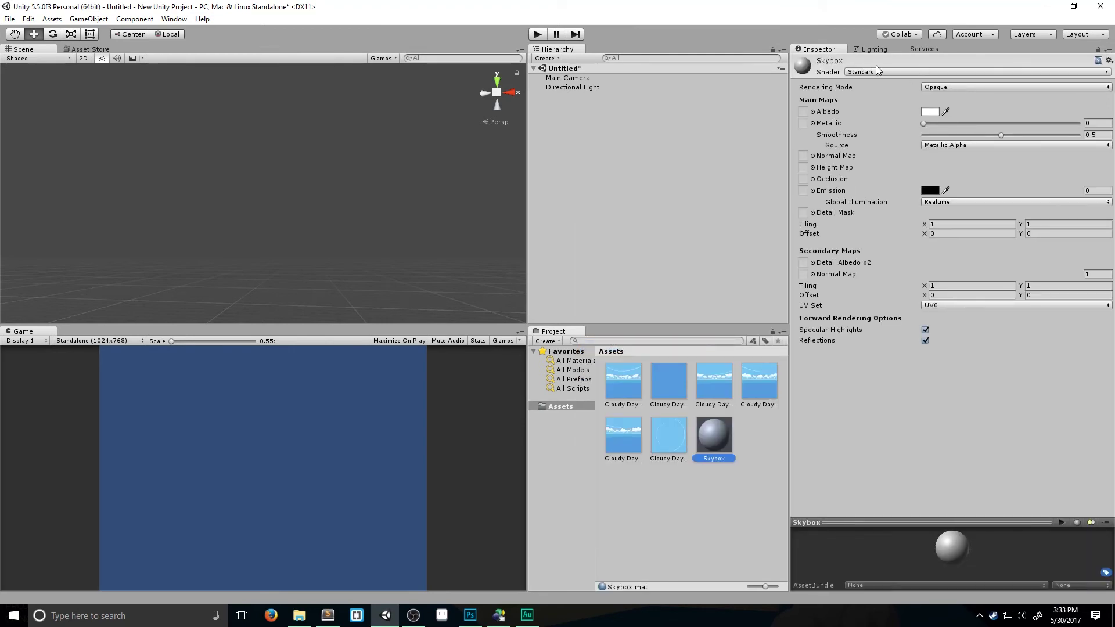
left_click(858, 71)
mouse_move(876, 174)
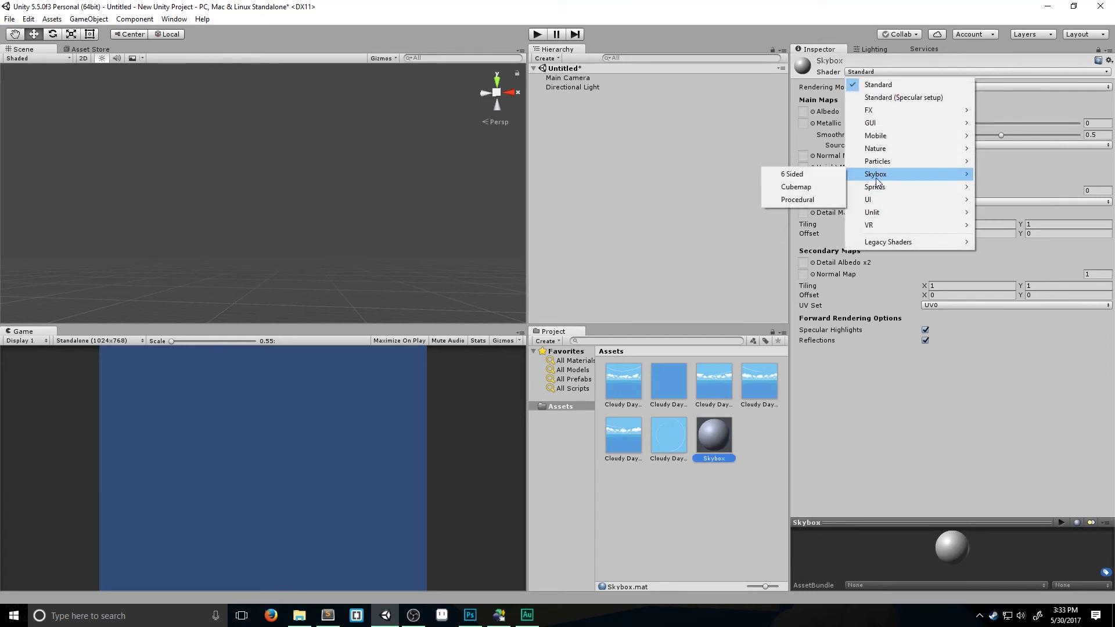
left_click(799, 177)
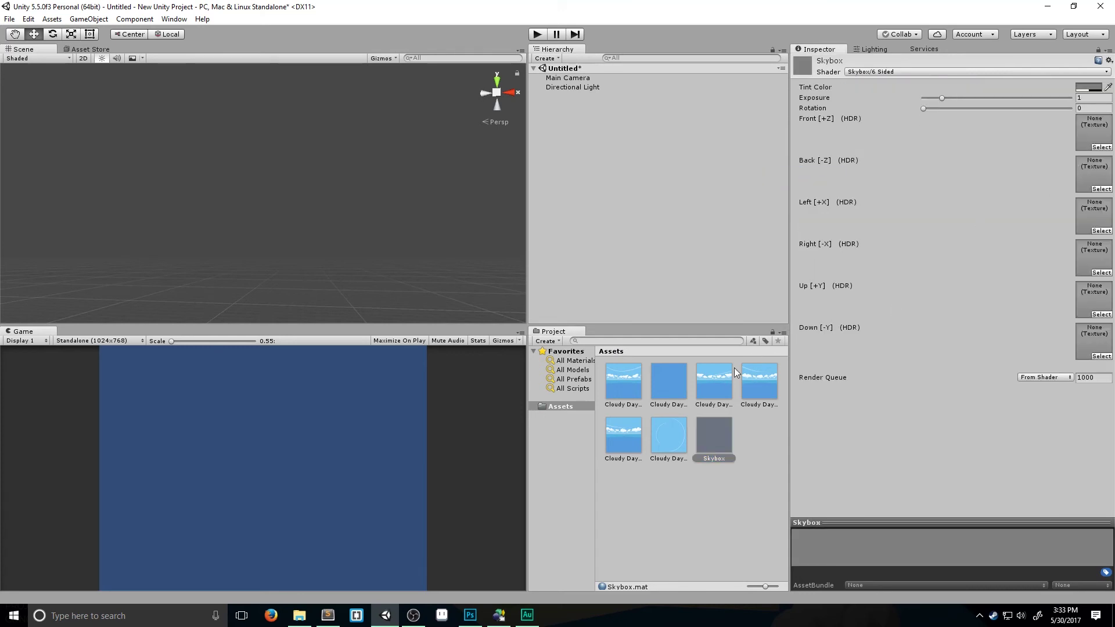
Step: Assign Cloudy Day front, back, left and right textures to the Front, Back, Left and Right slots
left_click(1101, 148)
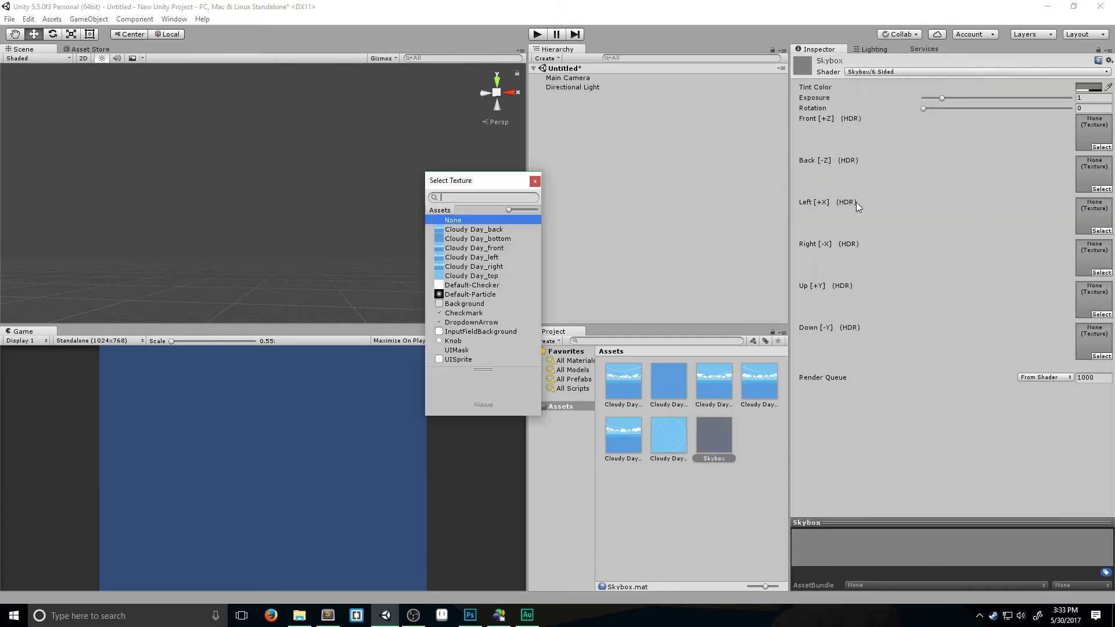
double_click(501, 247)
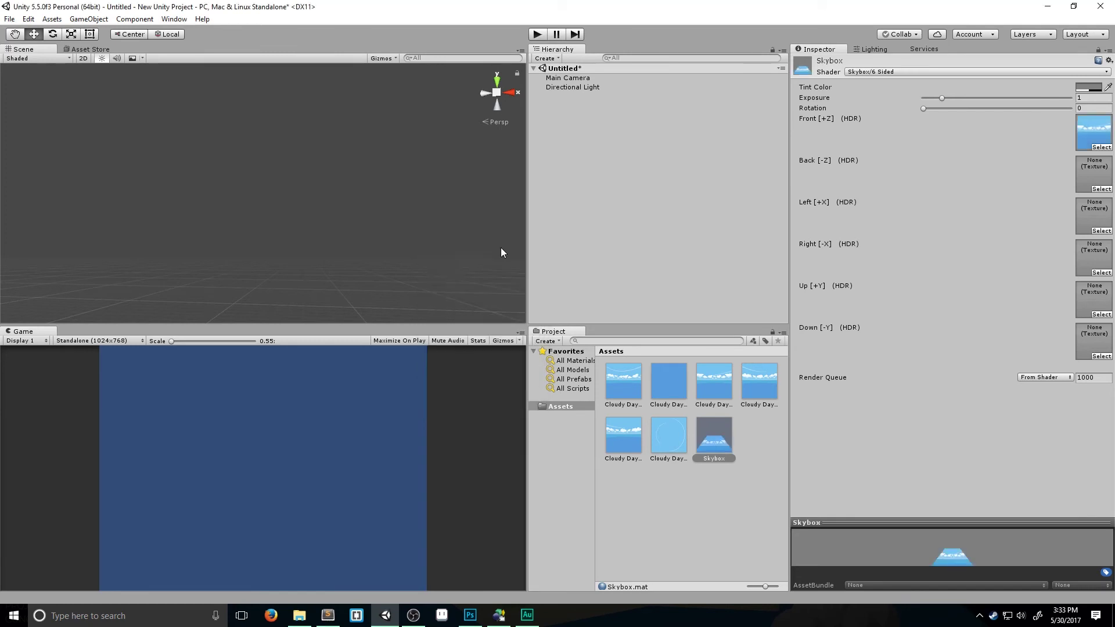
left_click(1098, 180)
left_click(1100, 190)
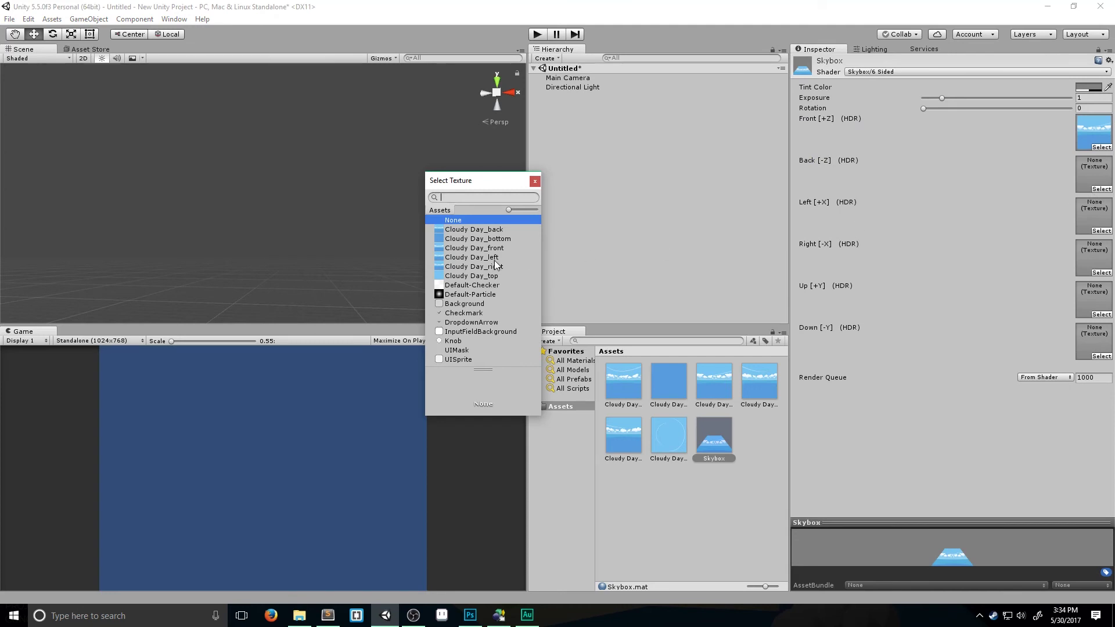
double_click(503, 230)
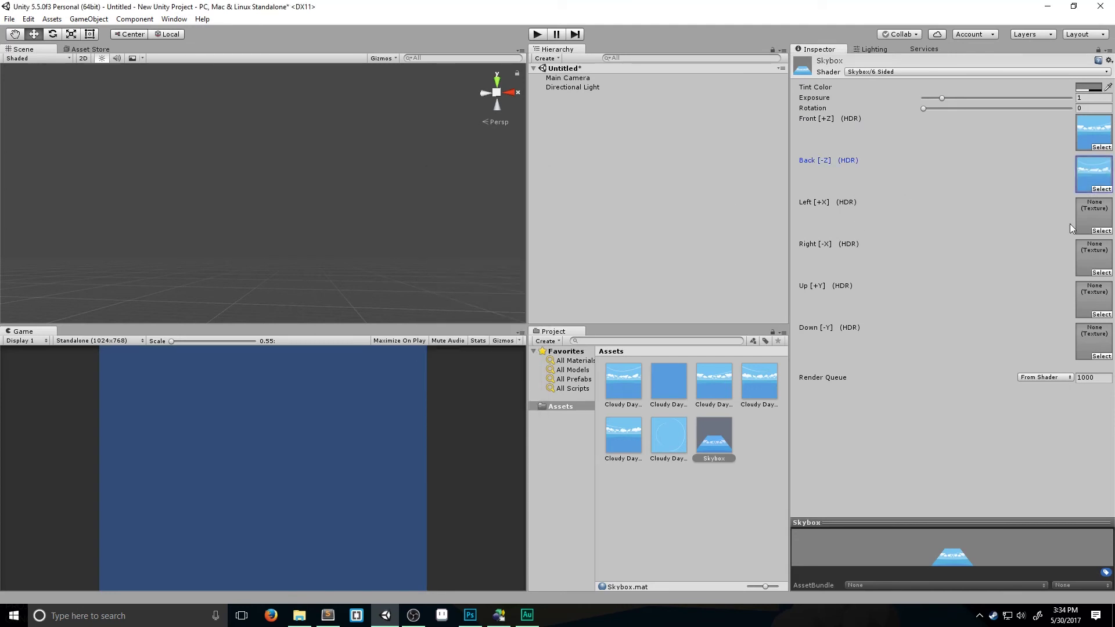
left_click(1106, 232)
double_click(493, 270)
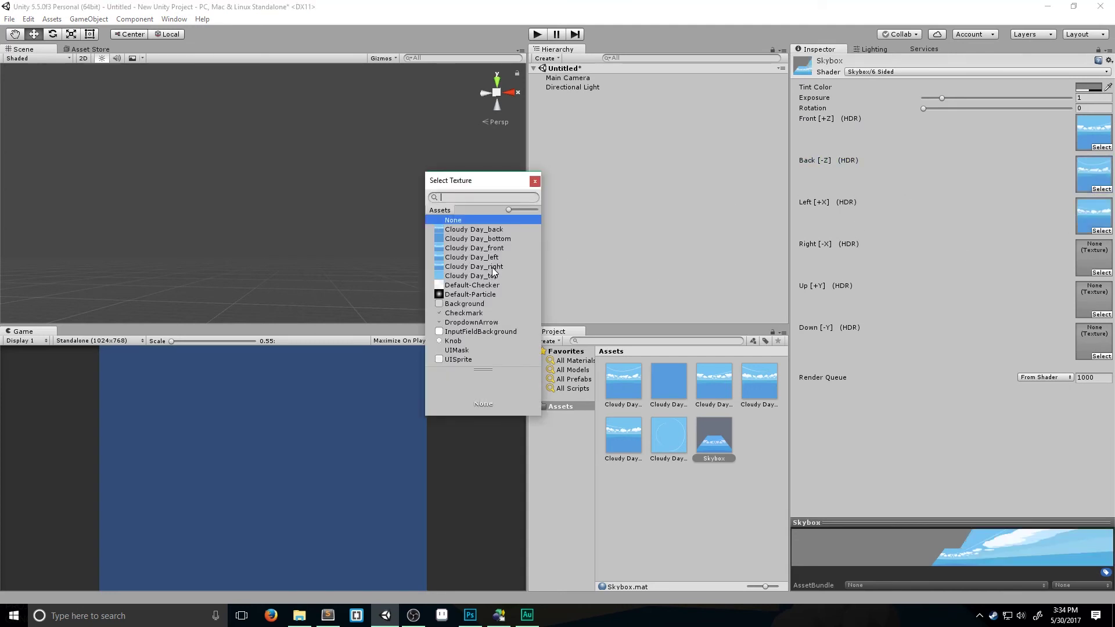
left_click(1102, 272)
double_click(494, 267)
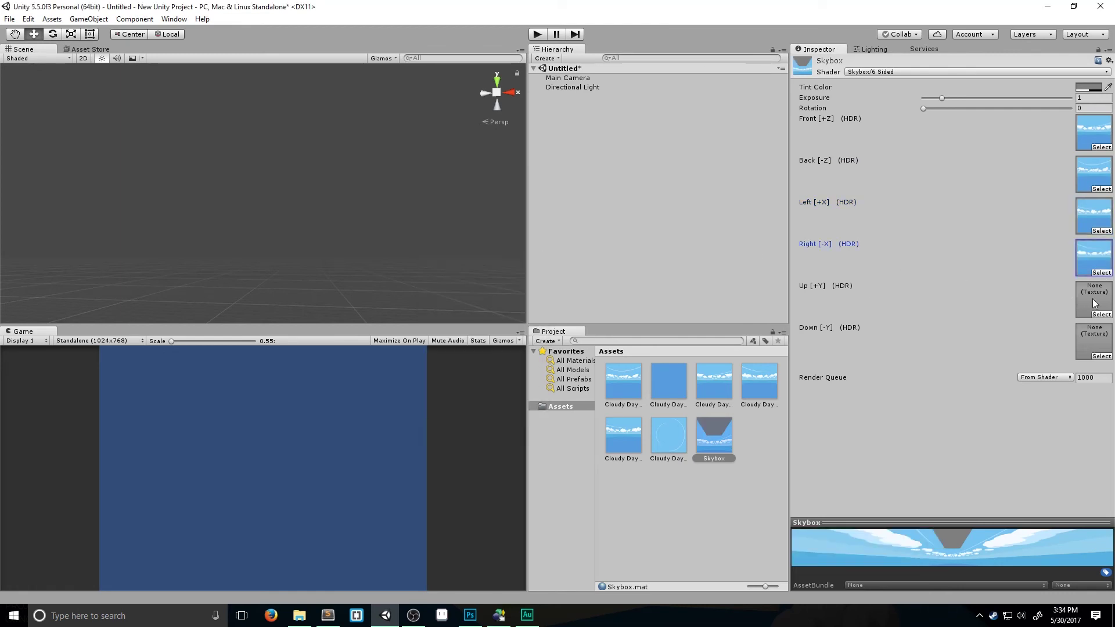
Step: Assign Cloudy Day_top to the Up slot and Cloudy Day_bottom to the Down slot
left_click(1103, 315)
left_click(1103, 314)
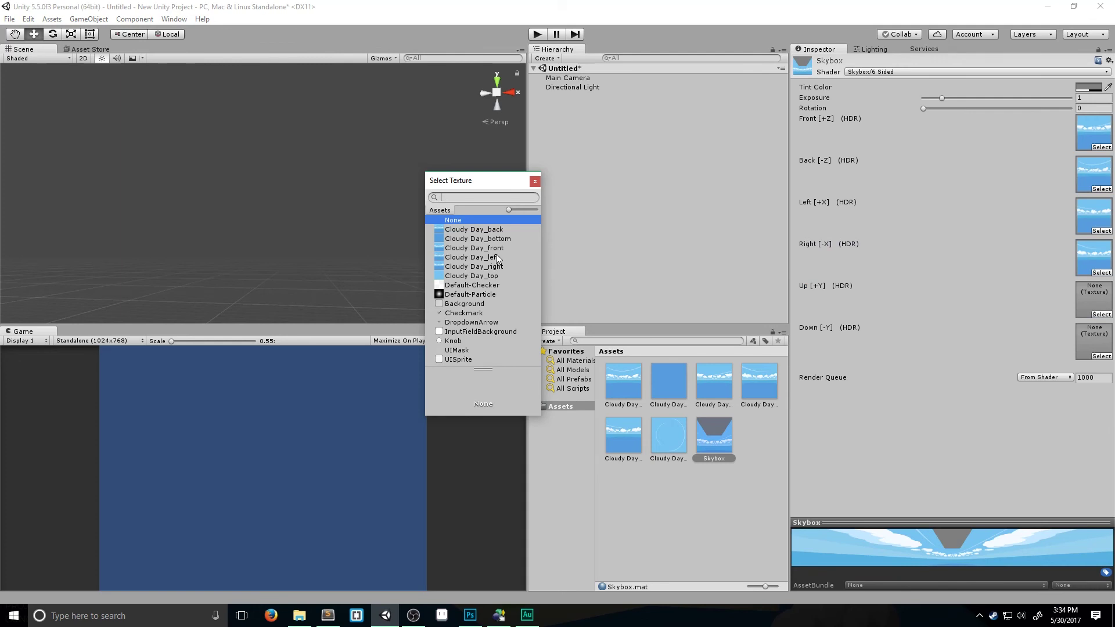
double_click(479, 275)
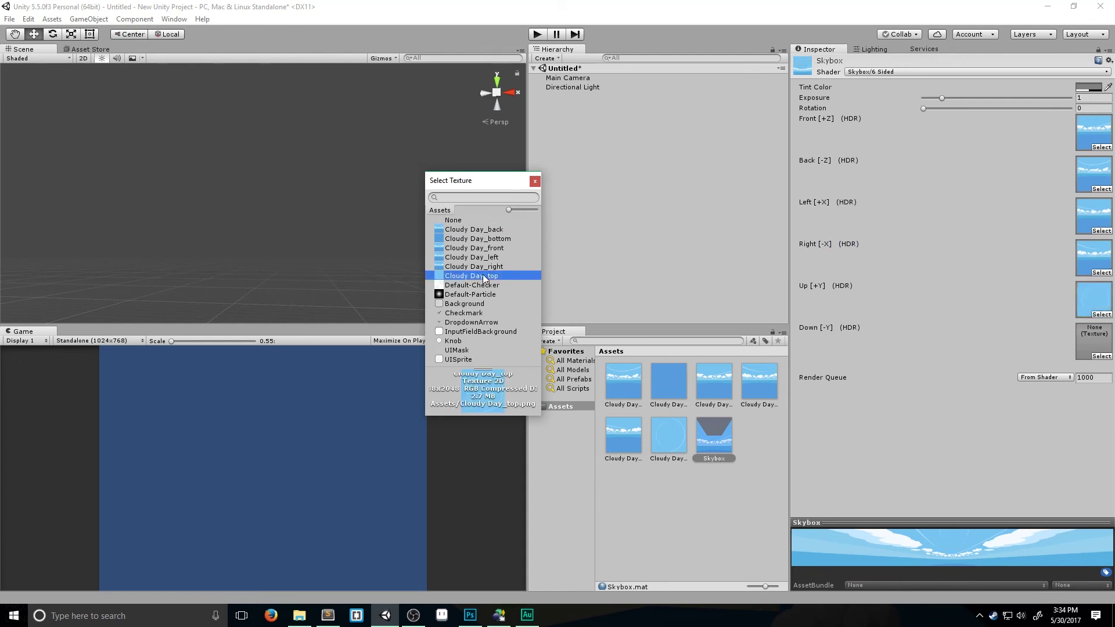
left_click(1101, 356)
double_click(501, 238)
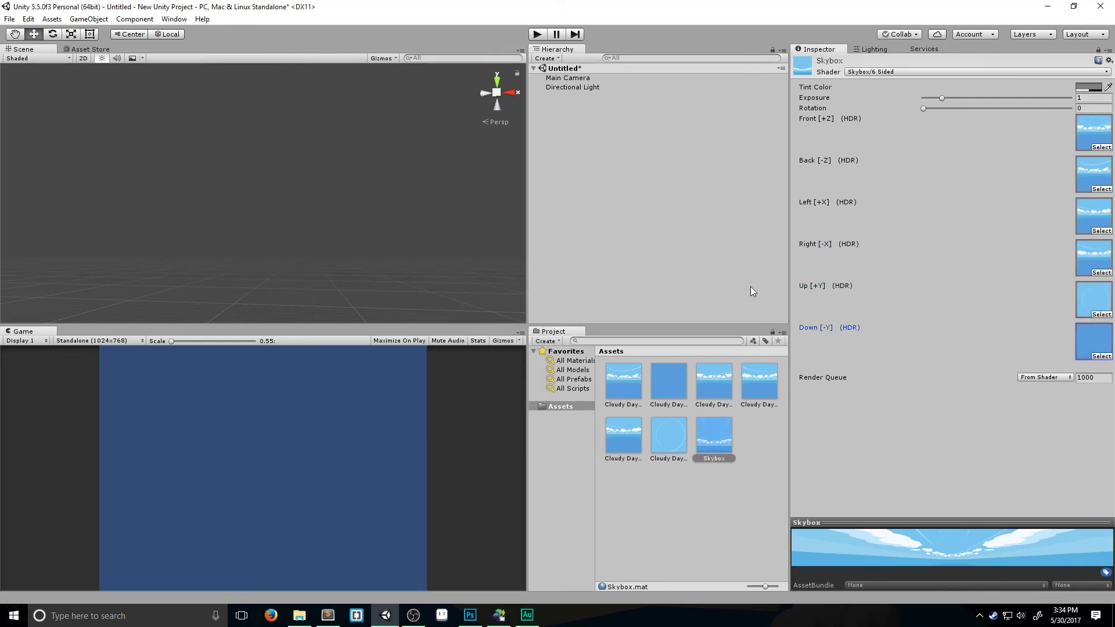
left_click(731, 495)
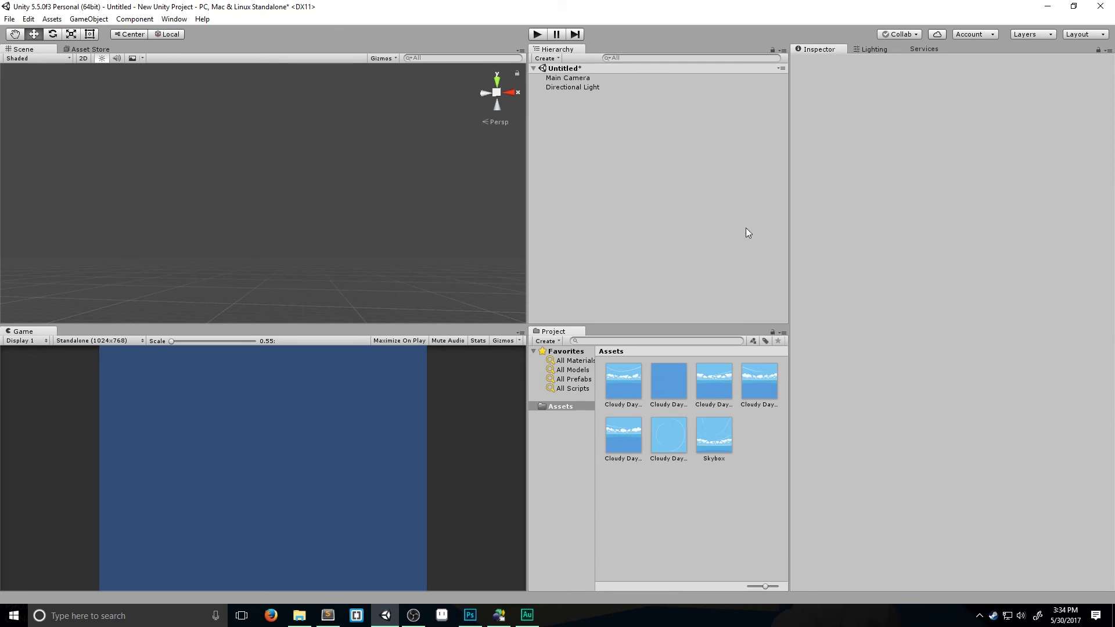
Step: Set the Skybox material as the environment skybox in the Lighting settings and view the new sky
left_click_drag(348, 175, 392, 224)
left_click(874, 49)
left_click(173, 19)
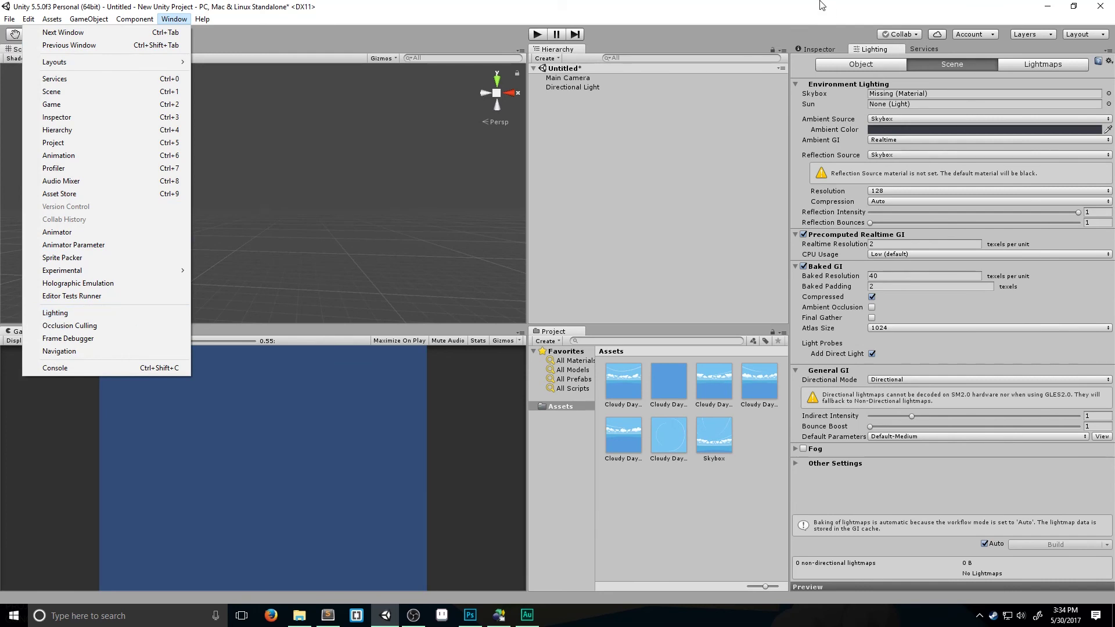
left_click(890, 52)
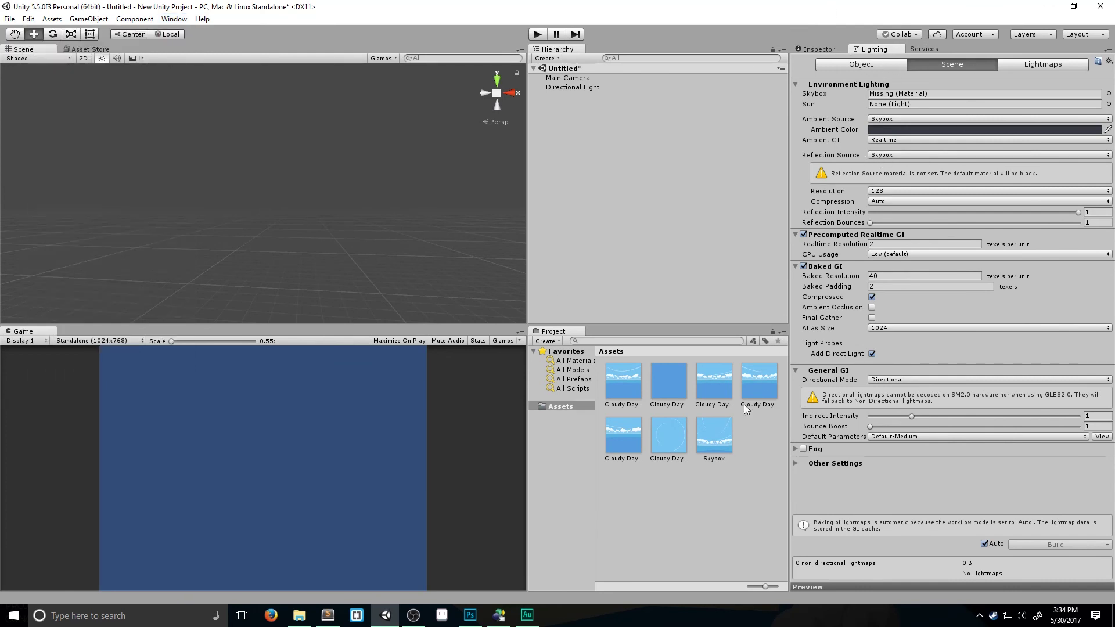
left_click_drag(720, 443, 900, 100)
left_click_drag(462, 215, 375, 271)
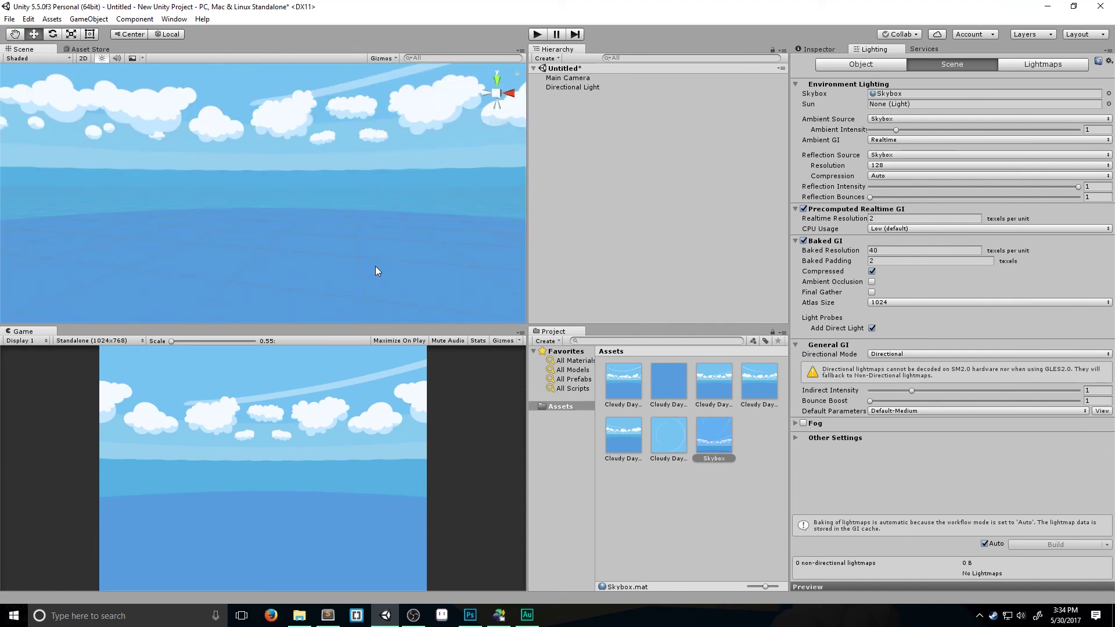